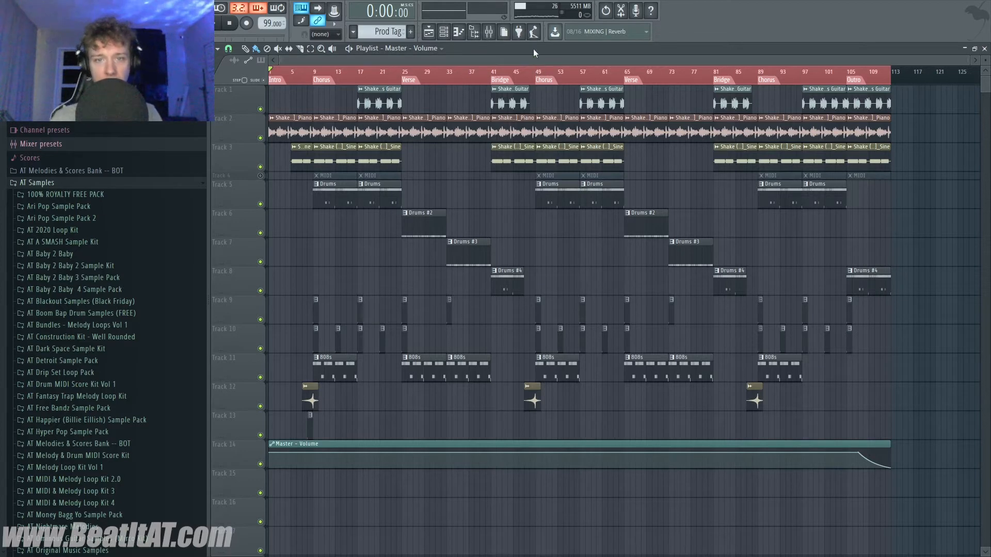
# Select the playlist range from the Intro up to the second Verse at bar 65 and play it
pyautogui.click(628, 73)
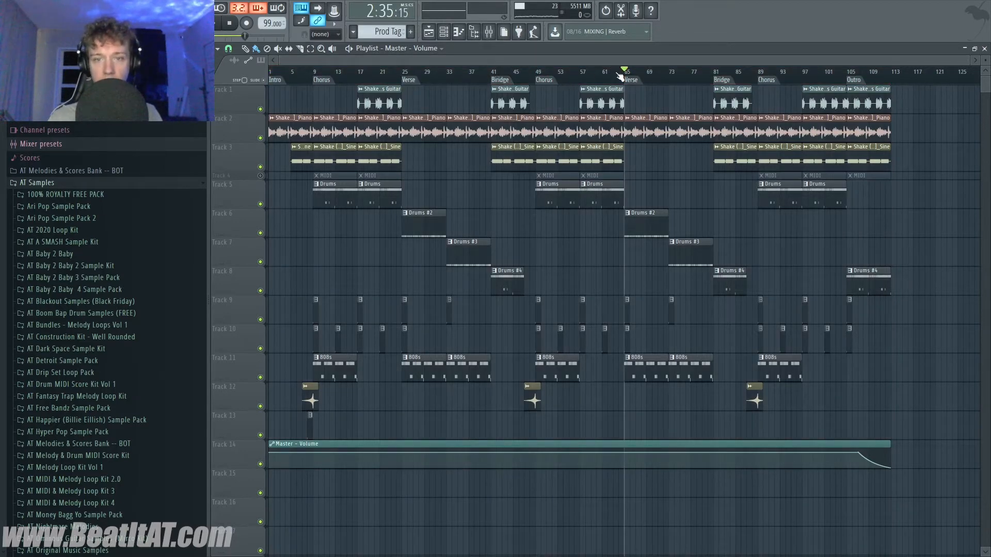
pyautogui.moveTo(628, 74); pyautogui.dragTo(6, 123)
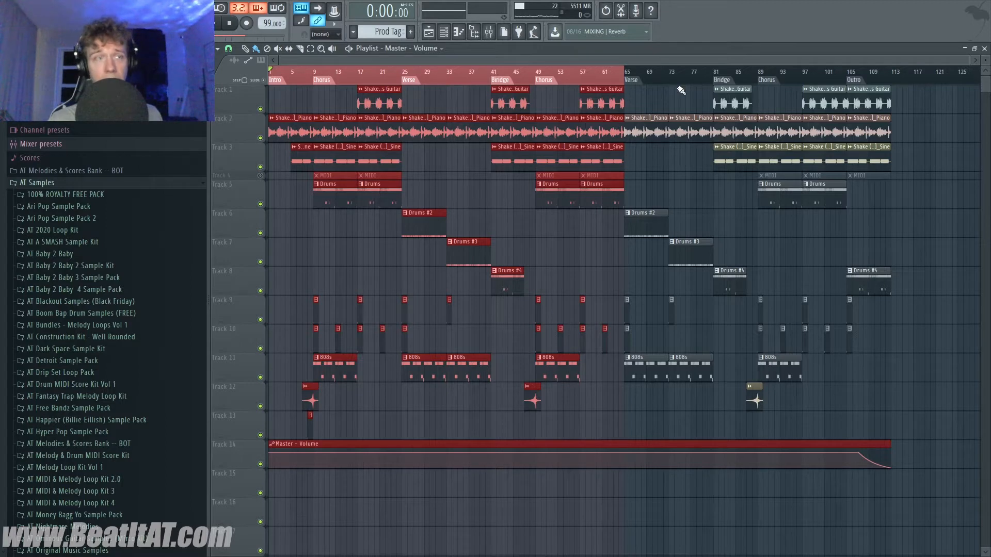
pyautogui.scroll(3, 339, 76)
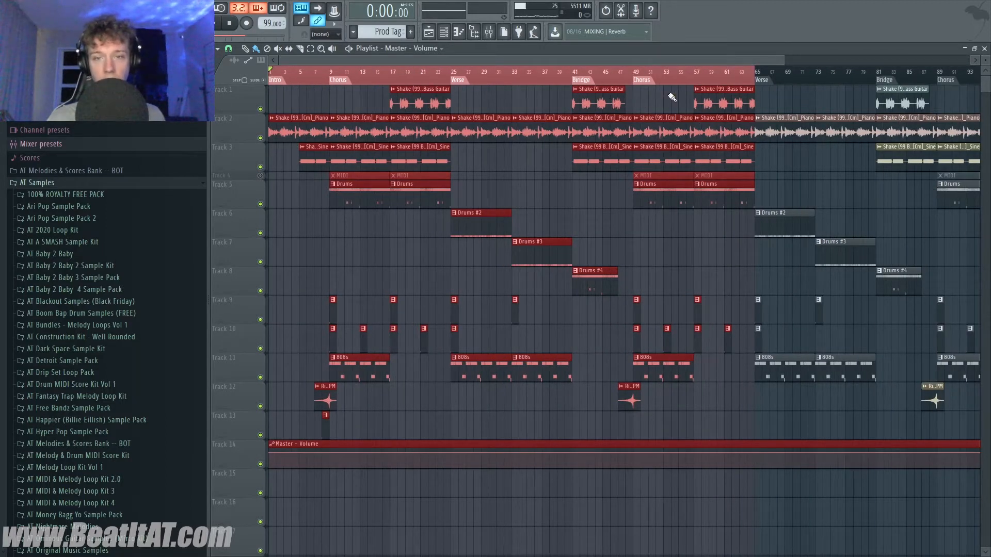
pyautogui.scroll(-3, 499, 82)
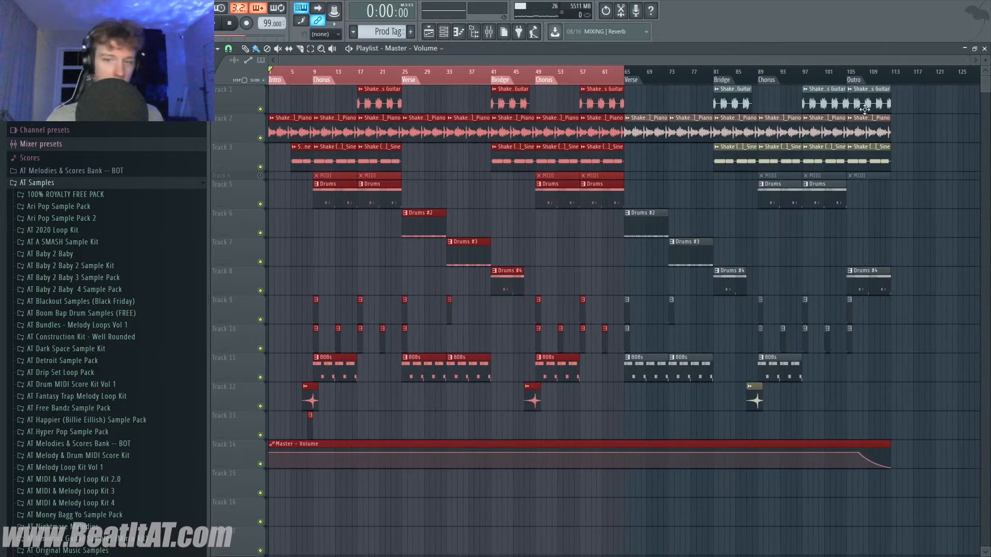
pyautogui.click(213, 23)
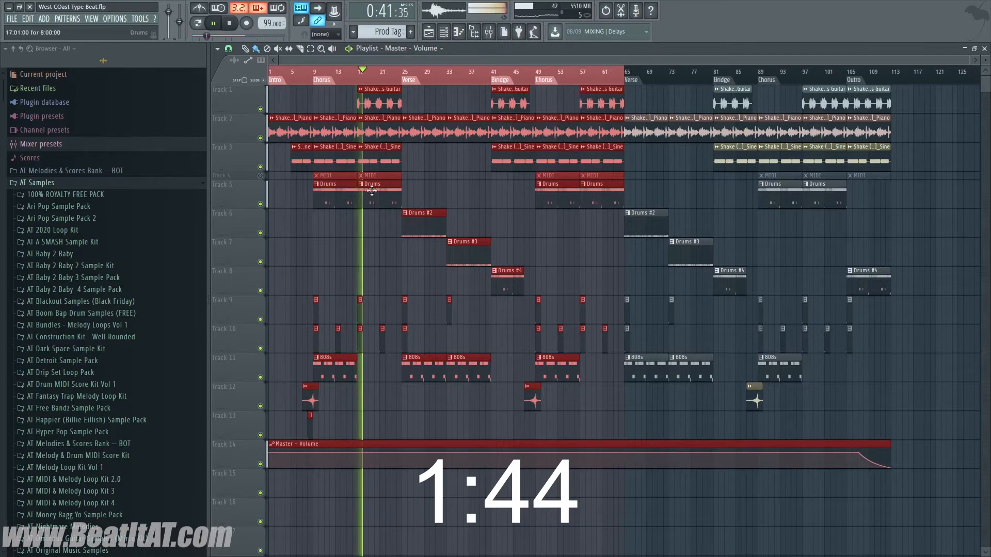
# Examine the Drums pattern's clap notes and steps, compare them with the Drums #4 and Drums #2 patterns, and return to the playlist
pyautogui.doubleClick(335, 200)
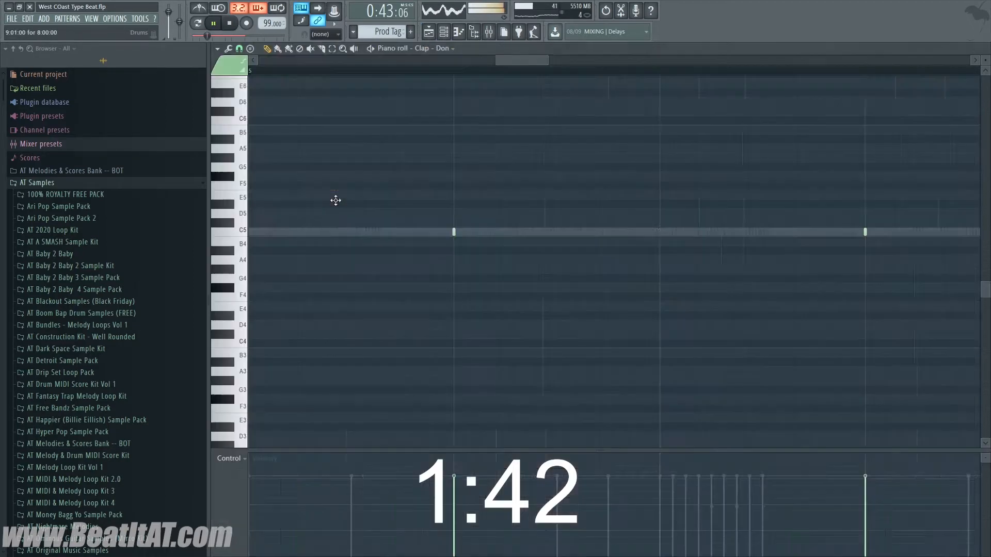
pyautogui.press('Escape')
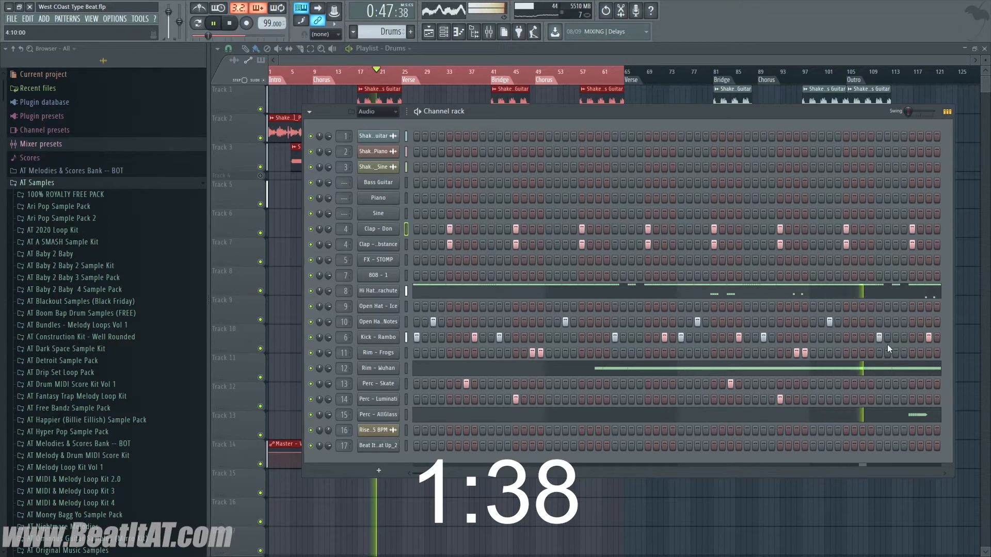
pyautogui.moveTo(515, 110); pyautogui.dragTo(467, 112)
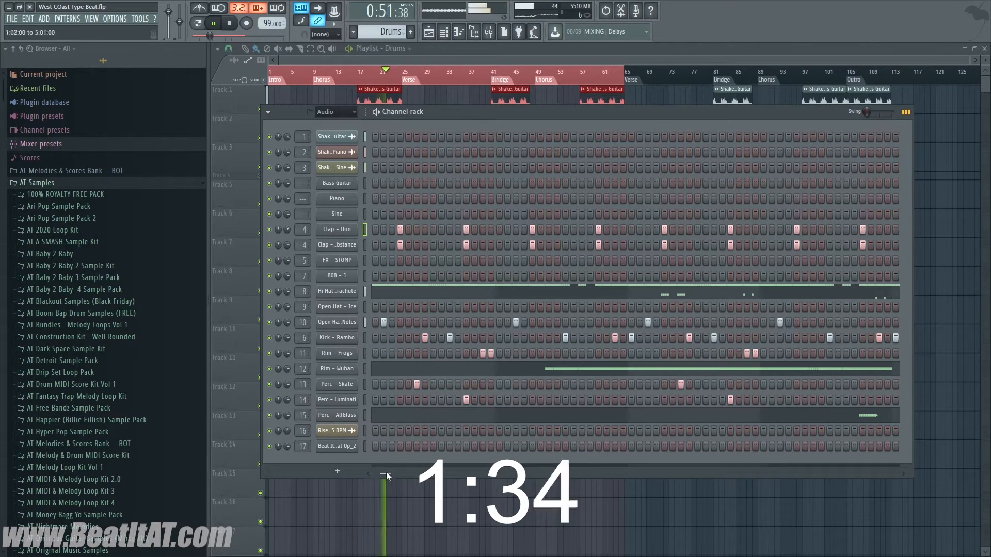
pyautogui.moveTo(383, 475); pyautogui.dragTo(185, 478)
pyautogui.press('KP_Add')
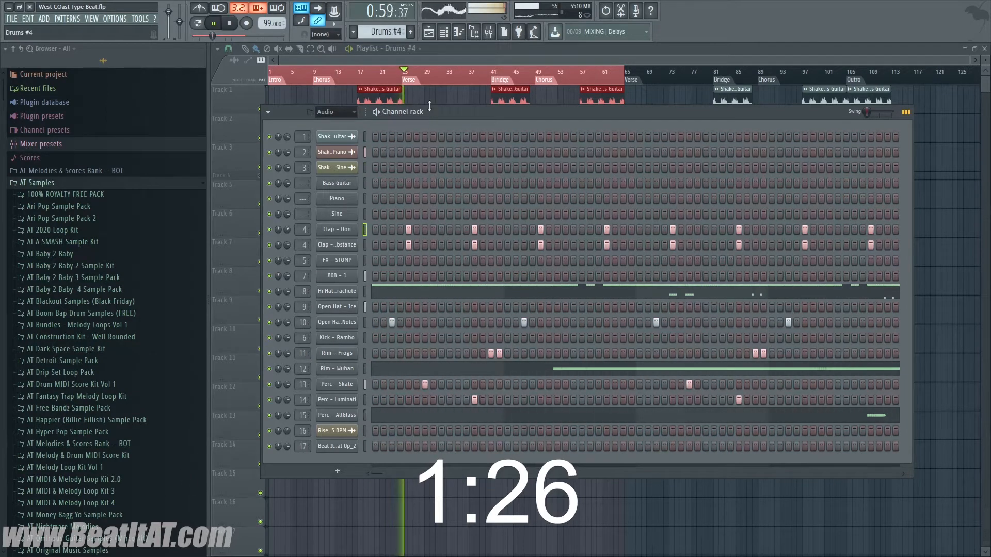
pyautogui.press('KP_Add')
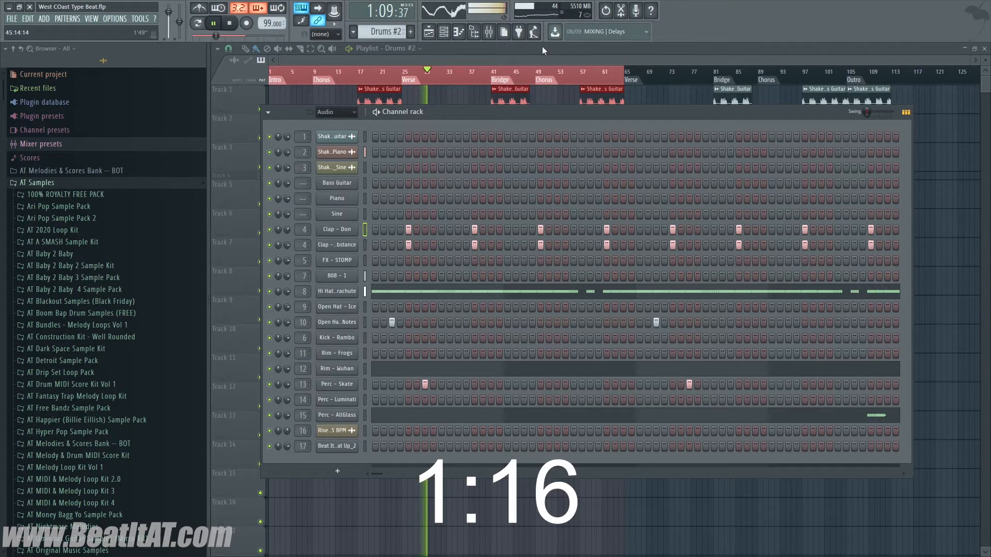
pyautogui.press('F6')
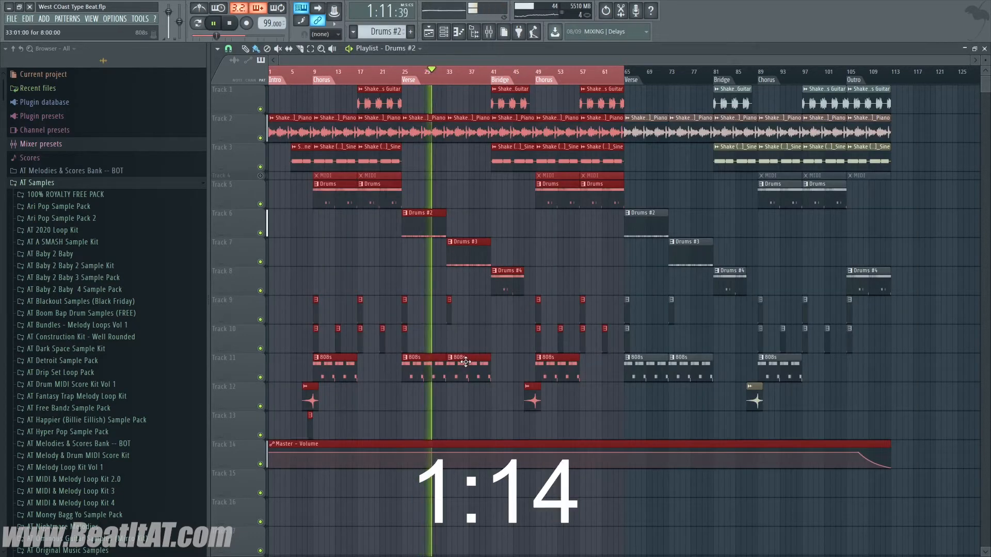
# Examine the 808s pattern's notes in the piano roll and return to the playlist
pyautogui.doubleClick(435, 371)
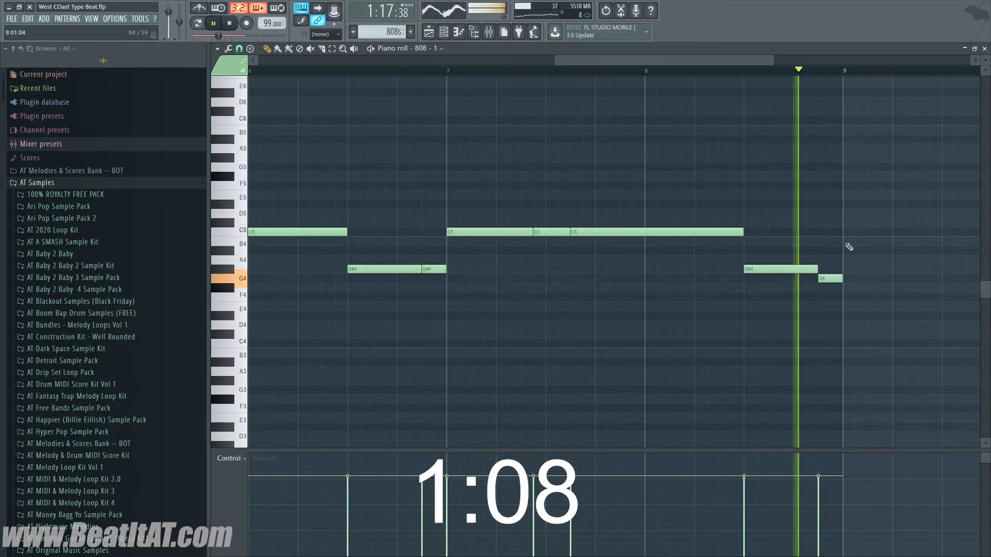
pyautogui.press('Escape')
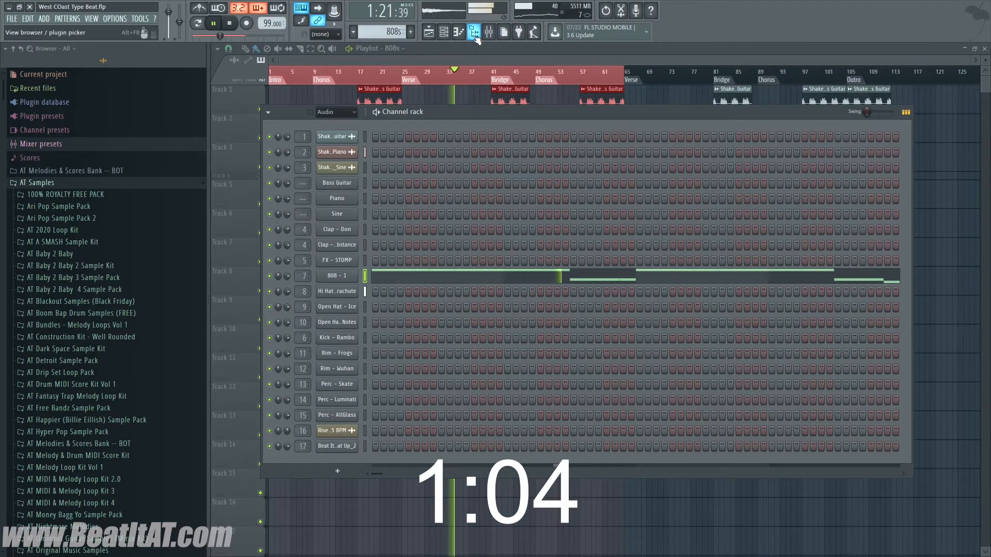
pyautogui.press('F6')
# Collapse the AT Sound Kit 6 and AT Sound Kit Tags folders and show the contents of AT West Coast 2 Sample Pack
pyautogui.scroll(-15, 87, 129)
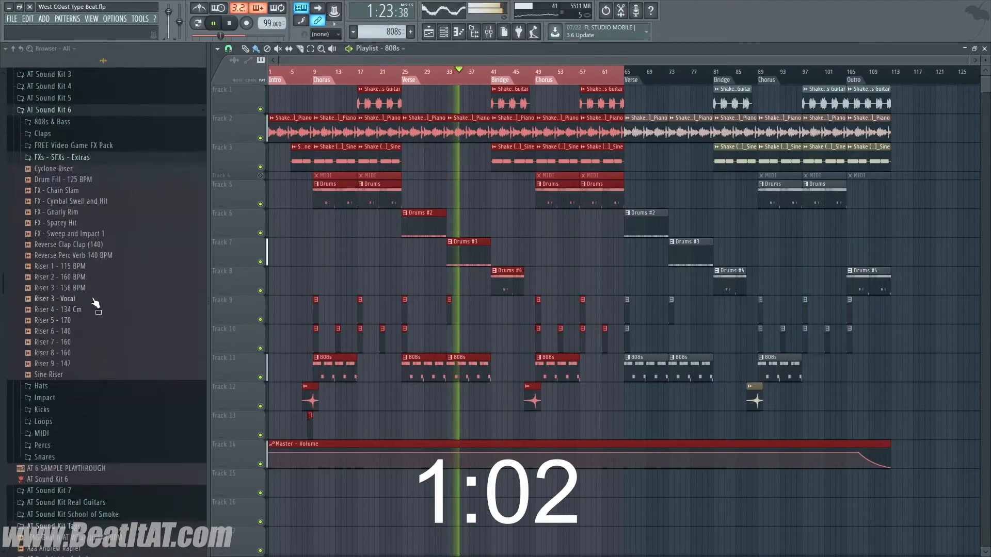
pyautogui.click(89, 110)
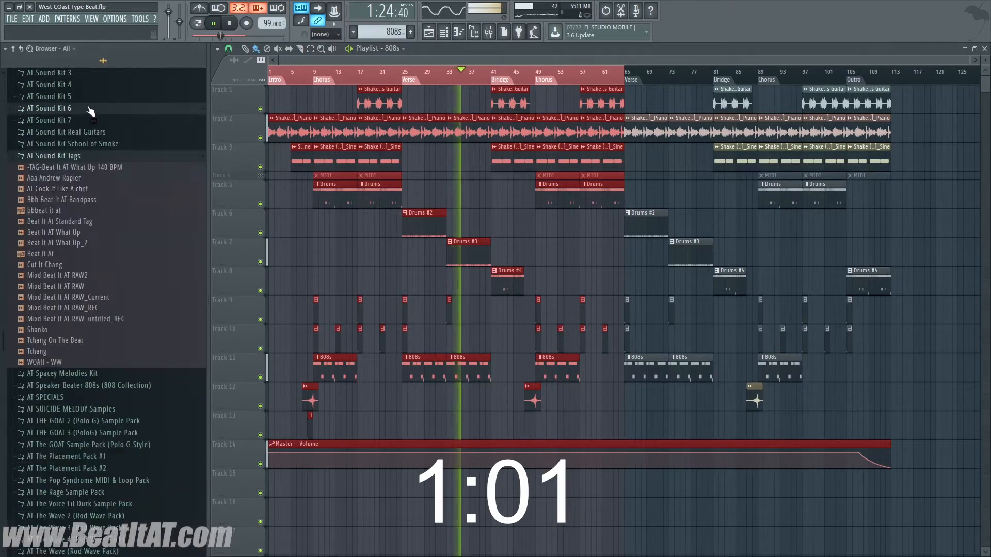
pyautogui.click(44, 156)
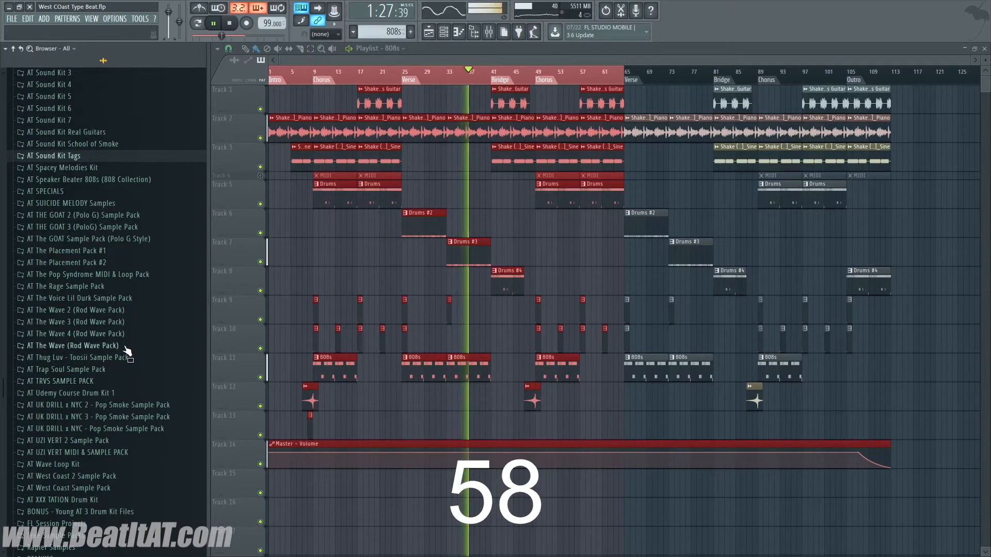
pyautogui.scroll(-3, 129, 366)
pyautogui.scroll(-18, 128, 366)
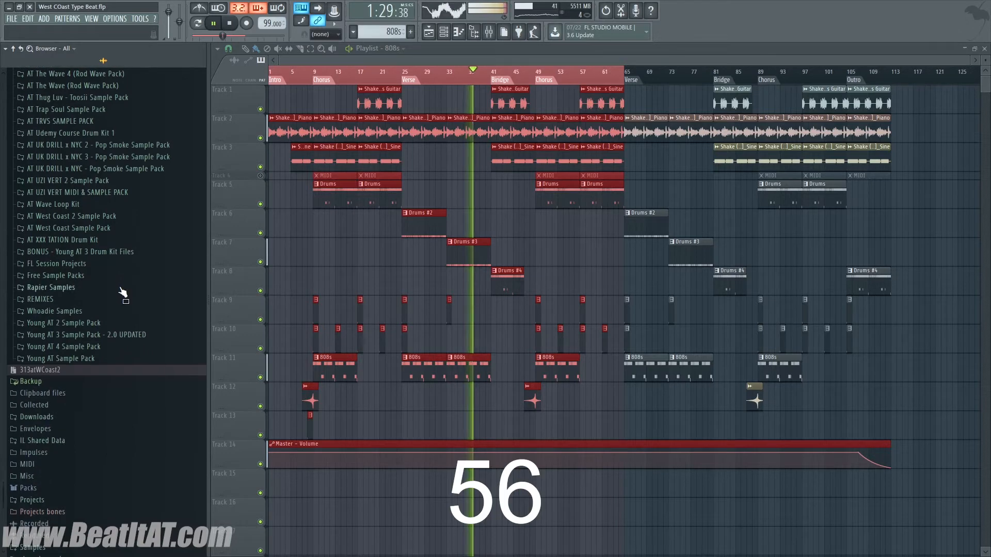
pyautogui.click(106, 219)
pyautogui.scroll(-5, 101, 308)
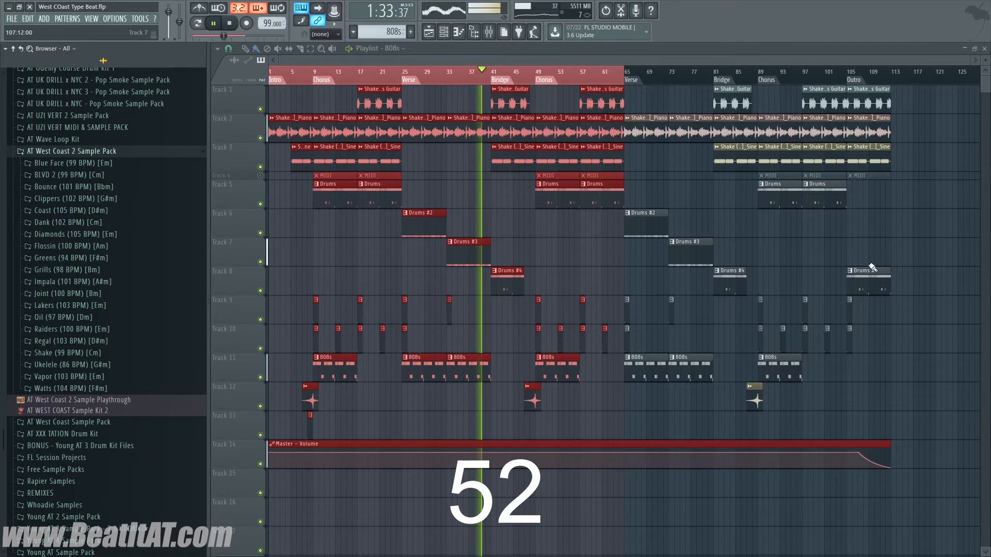
# Clear the playlist clip selection and open the mixer at full size
pyautogui.click(946, 246)
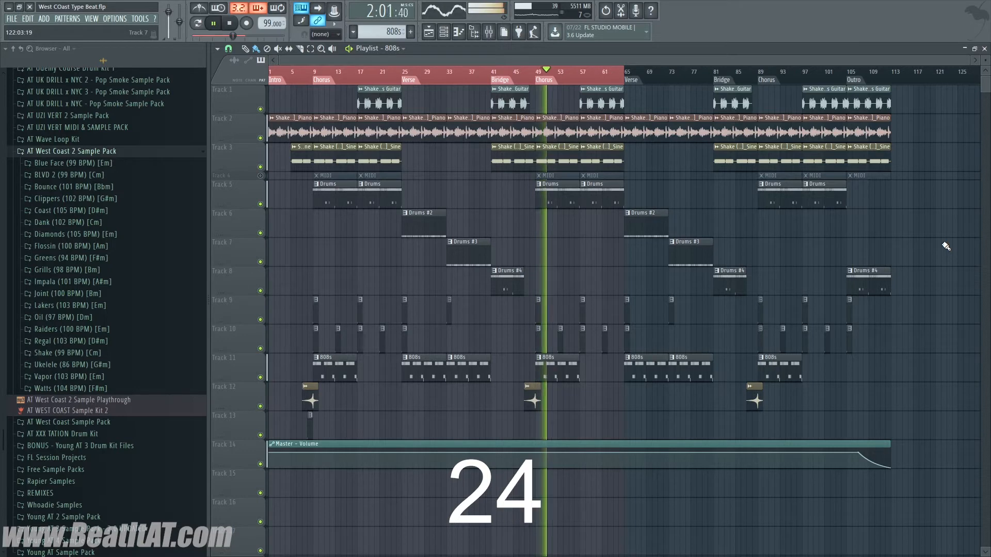
pyautogui.scroll(2, 622, 333)
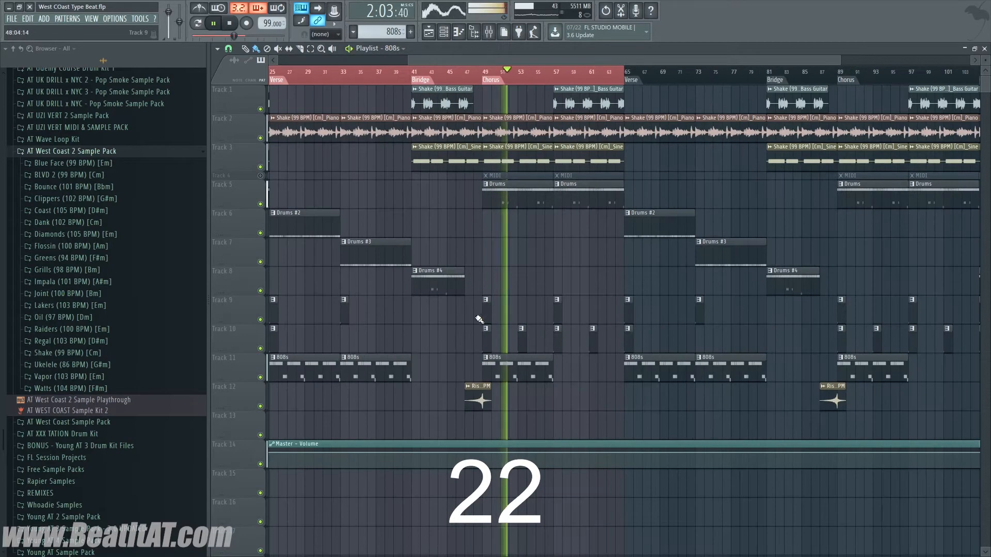
pyautogui.scroll(2, 479, 319)
pyautogui.scroll(2, 435, 336)
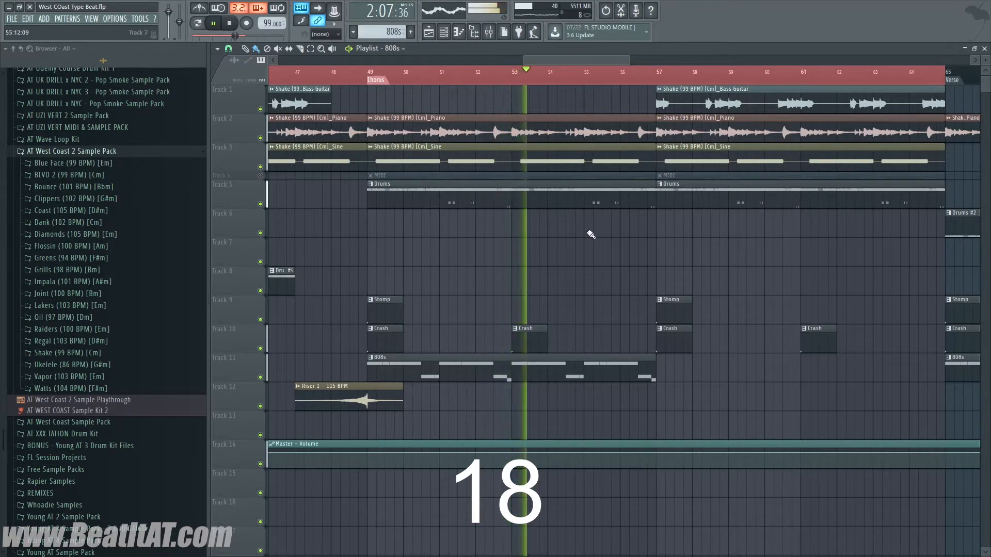
pyautogui.click(489, 32)
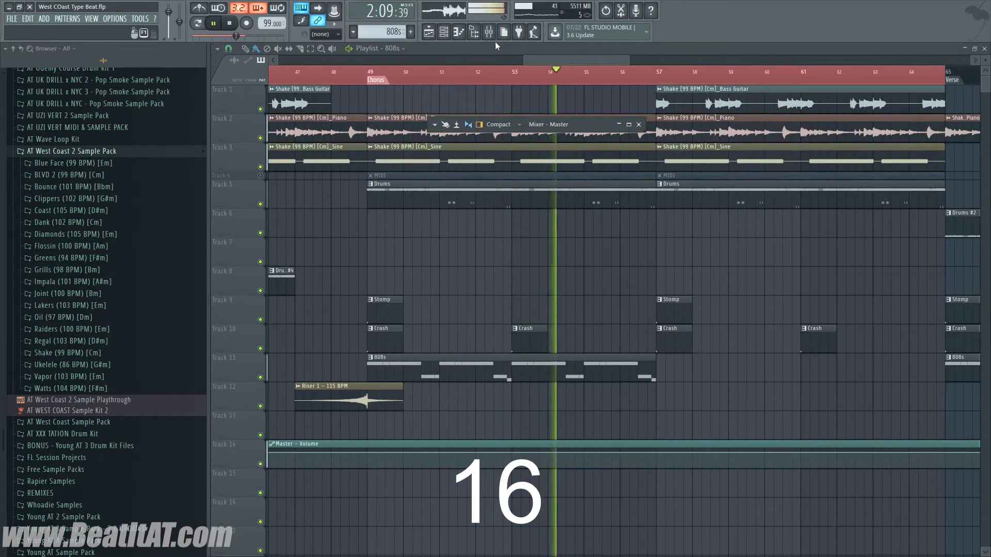
pyautogui.doubleClick(468, 123)
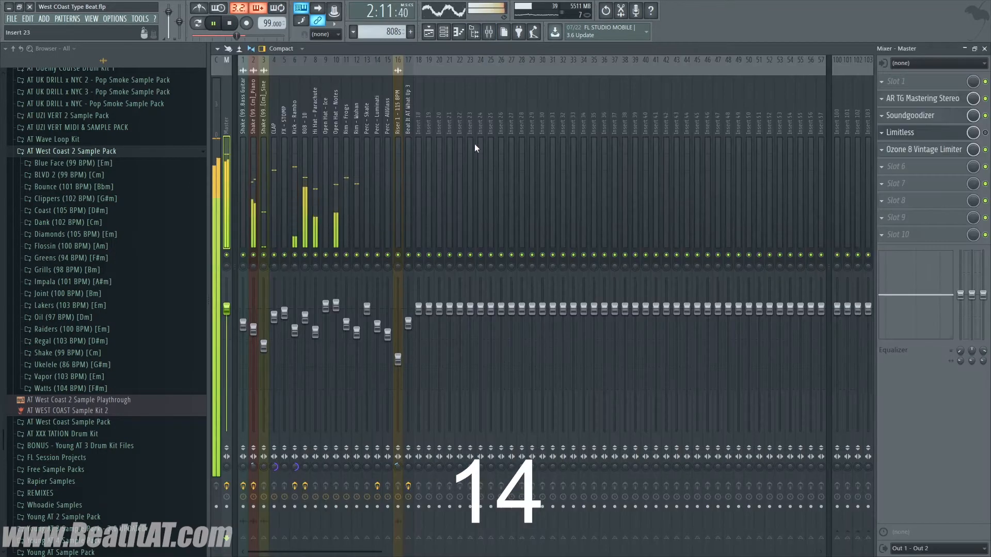
# Inspect the effect slots and equalizer of the 808, hi-hat, open hat, rim and FX - STOMP mixer tracks
pyautogui.click(321, 183)
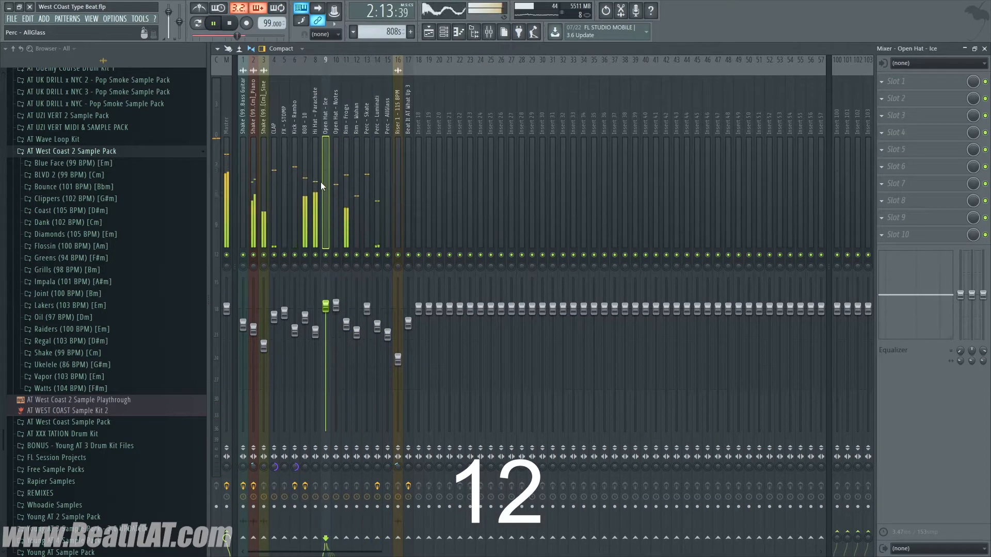
pyautogui.click(301, 182)
pyautogui.click(314, 182)
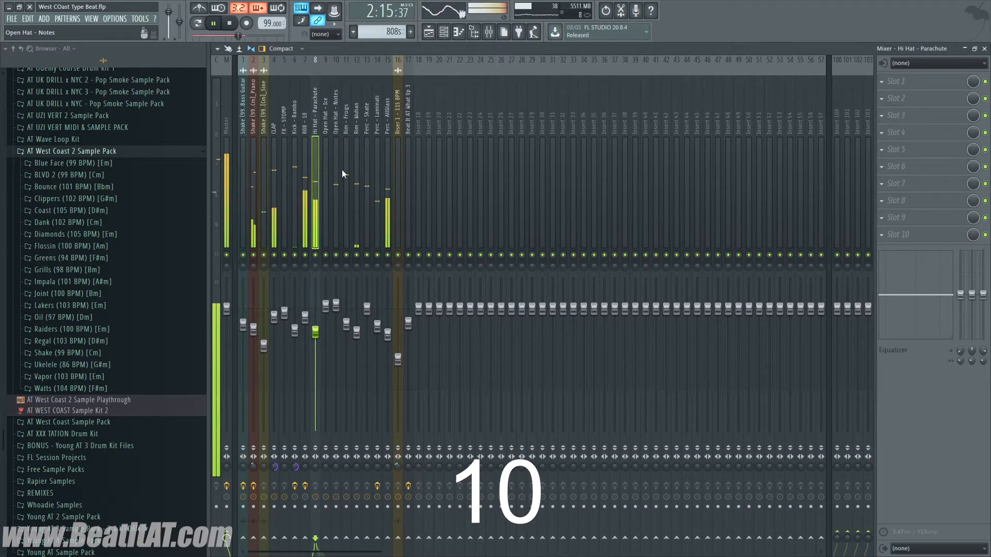
pyautogui.click(349, 146)
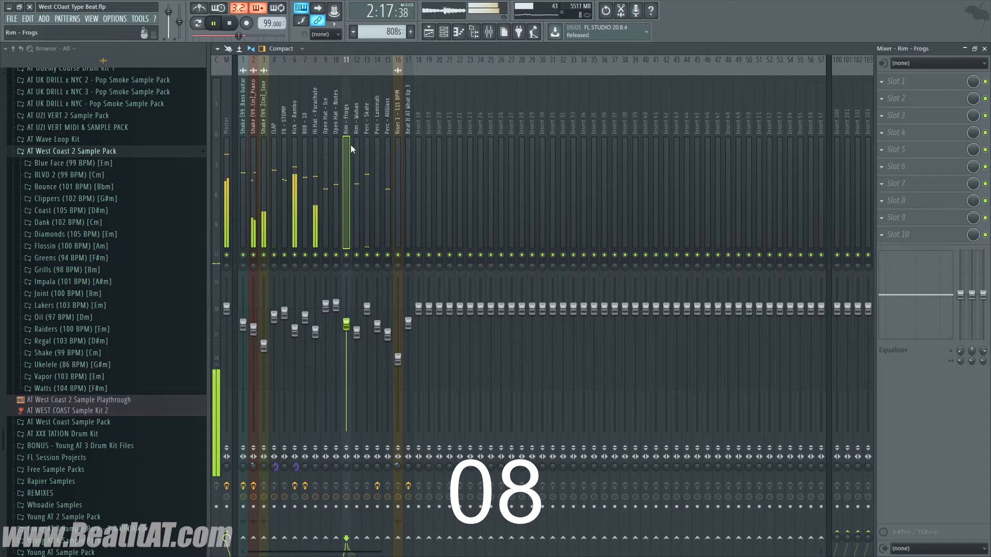
pyautogui.click(359, 143)
pyautogui.click(284, 160)
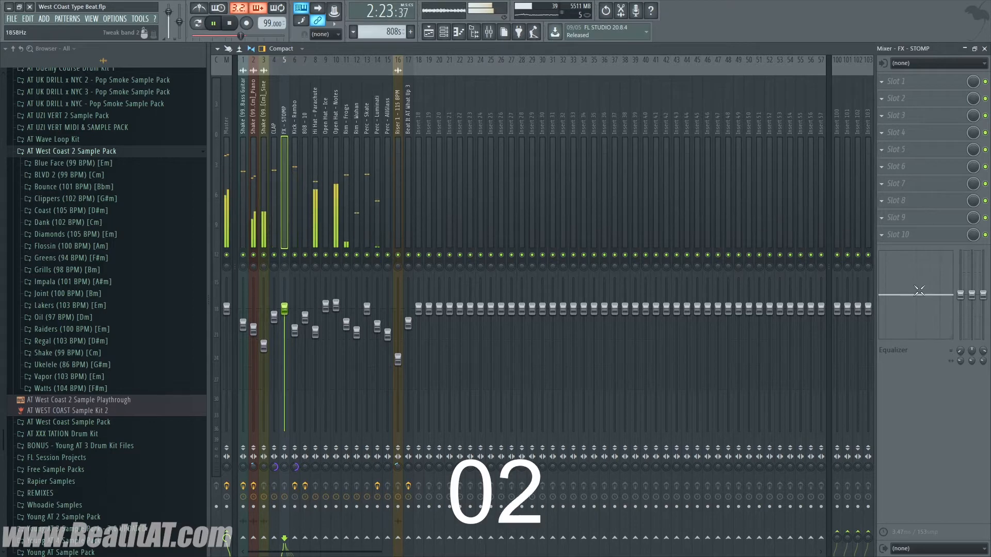
pyautogui.click(301, 186)
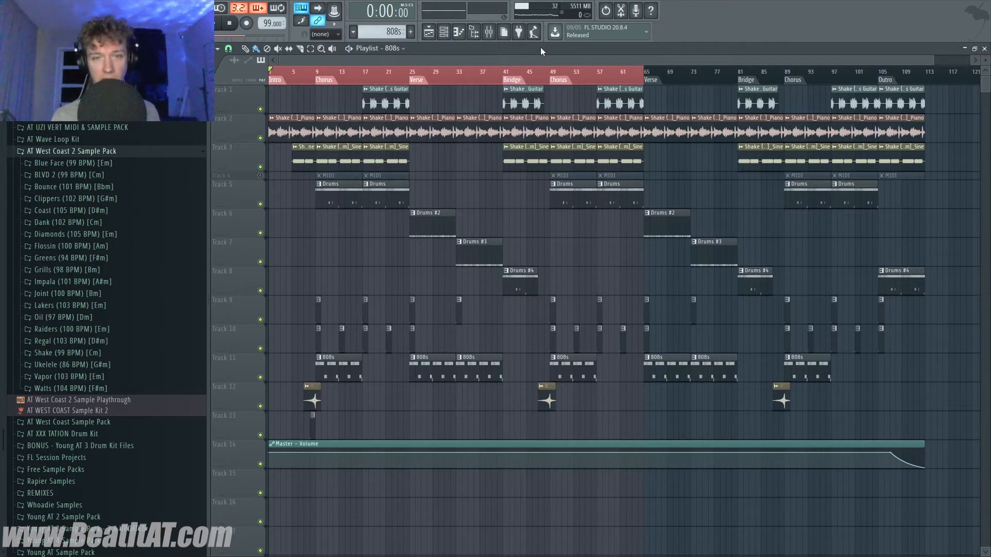
# Open the muted MIDI pattern at the start of the first Chorus to examine its melody notes
pyautogui.scroll(2, 305, 130)
pyautogui.scroll(3, 306, 130)
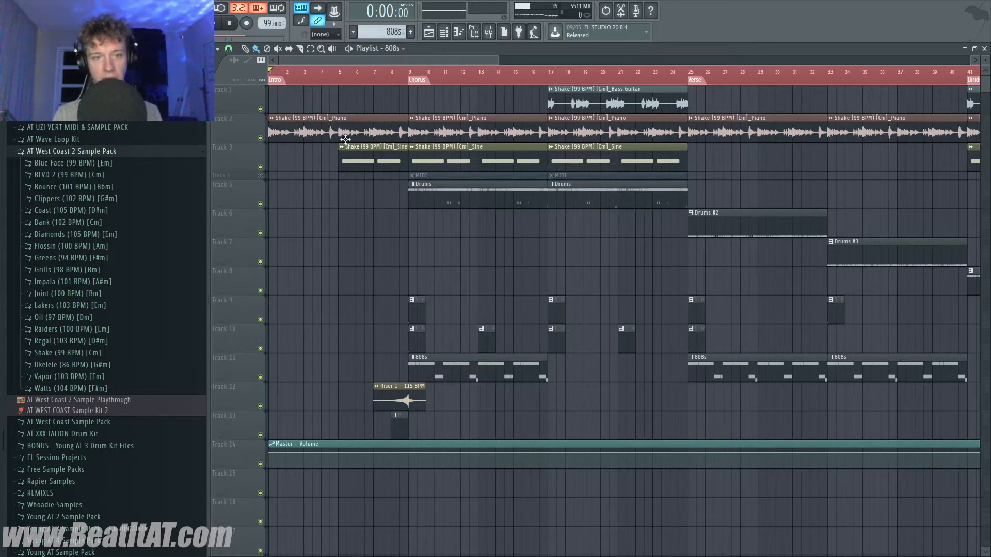
pyautogui.moveTo(495, 60); pyautogui.dragTo(507, 60)
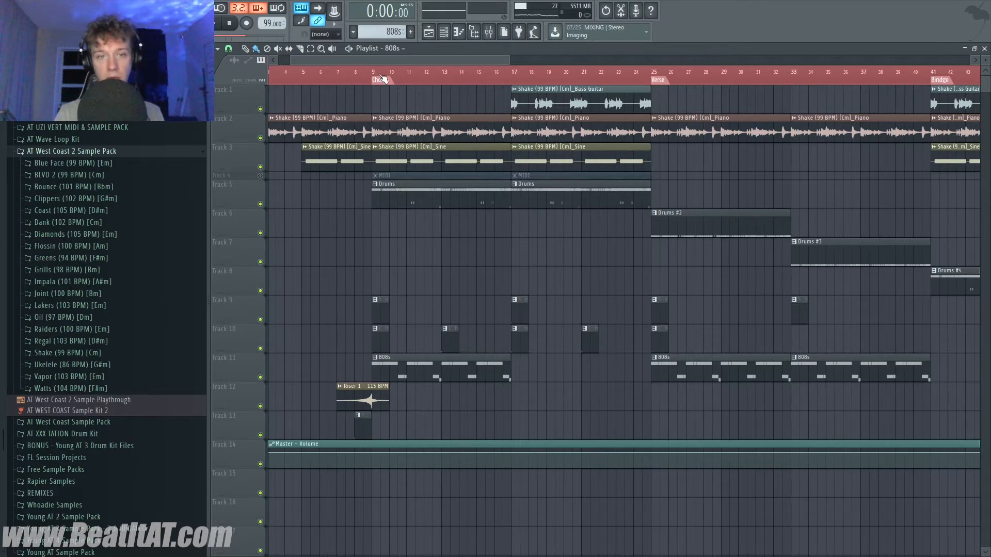
pyautogui.doubleClick(385, 175)
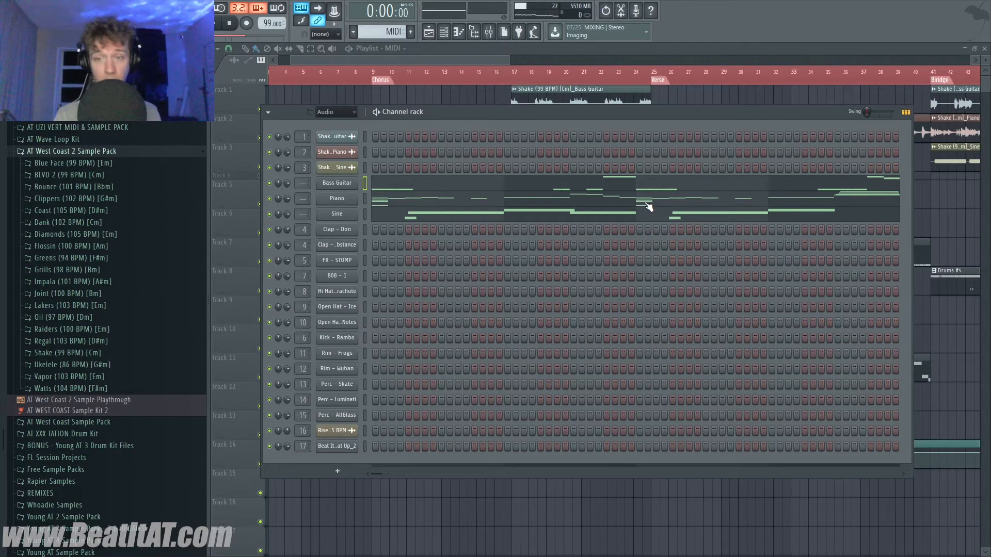
# Open the Stomp pattern at the first Chorus, audition it, and return to the playlist
pyautogui.click(492, 62)
pyautogui.scroll(3, 449, 325)
pyautogui.doubleClick(446, 313)
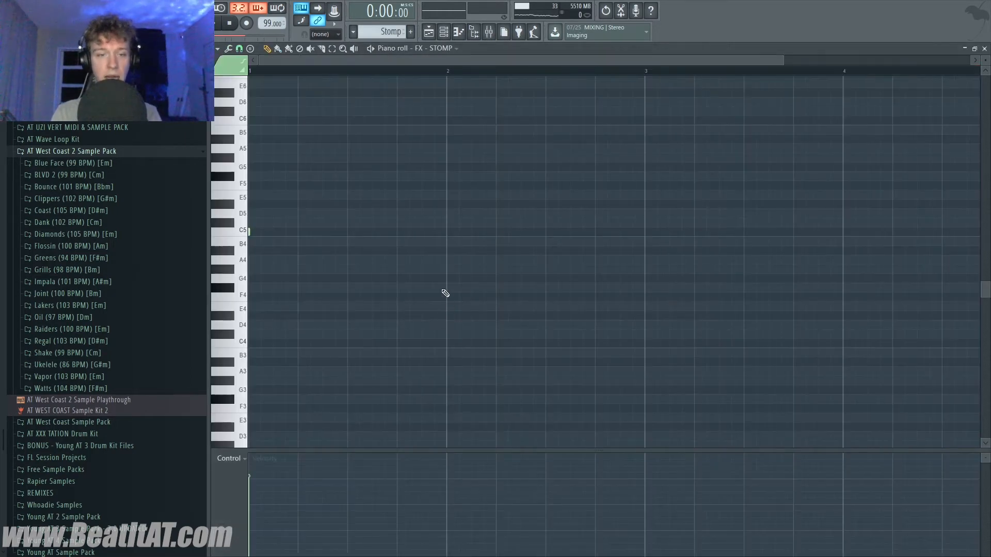
pyautogui.press('l')
pyautogui.press('space')
pyautogui.press('F7')
pyautogui.press('F6')
pyautogui.press('space')
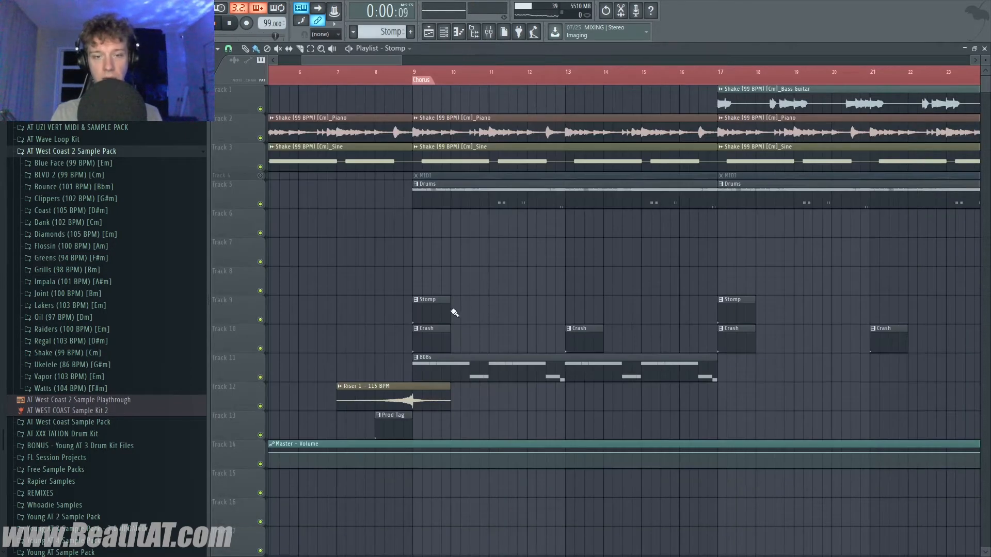
# Shorten the first Stomp clip to about a quarter bar and place the playhead at bar 9
pyautogui.moveTo(445, 309); pyautogui.dragTo(416, 310)
pyautogui.click(413, 72)
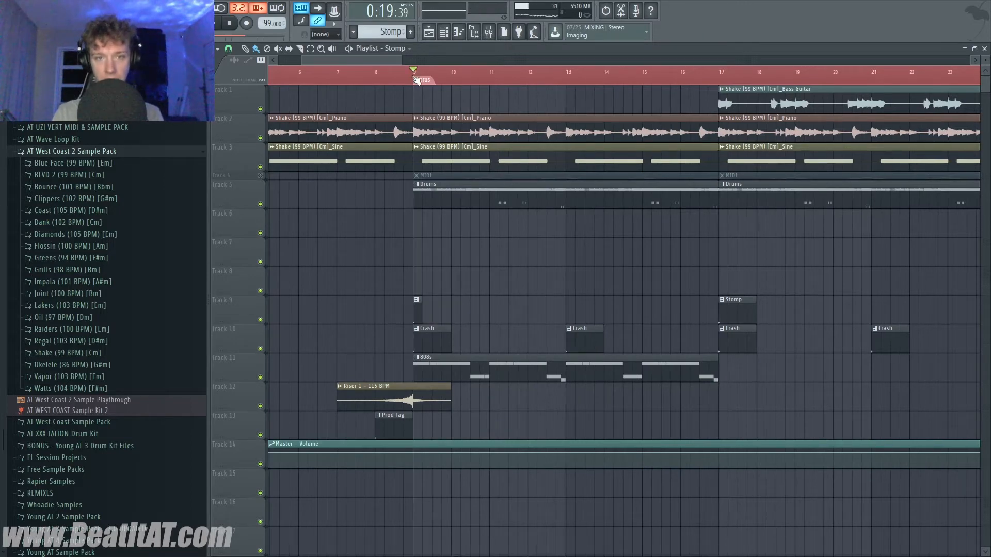
# Open and audition the Crash pattern at bar 9, return to the playlist and delete that Crash clip
pyautogui.doubleClick(422, 333)
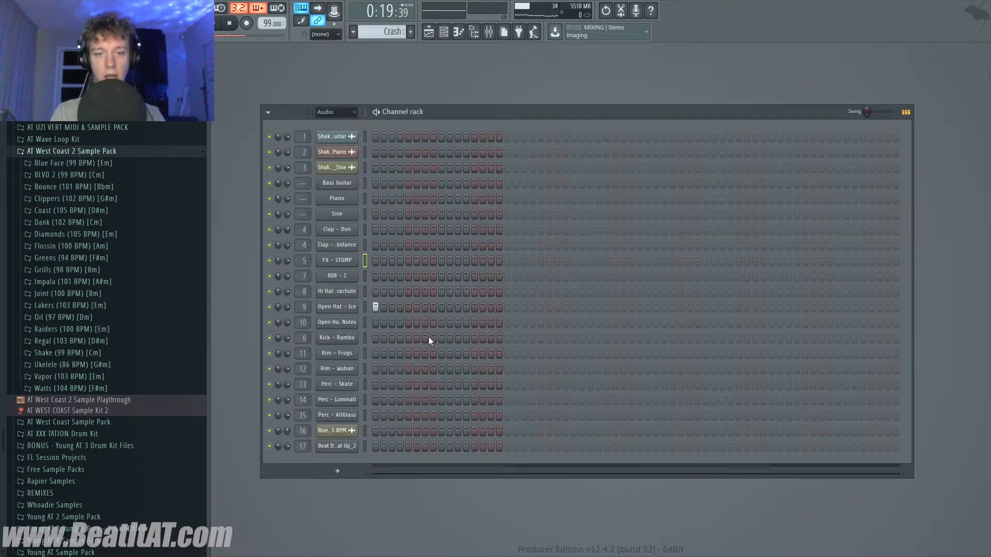
pyautogui.press('space')
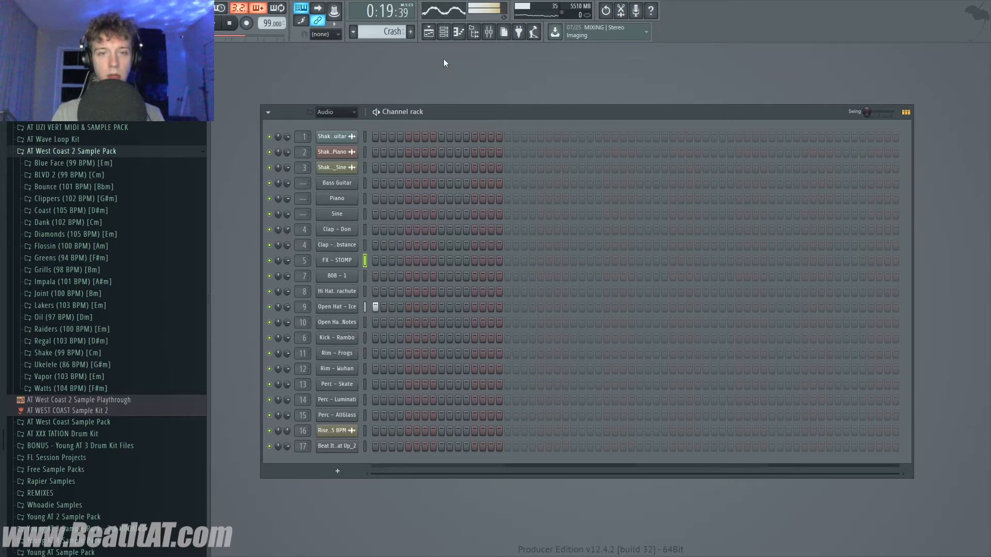
pyautogui.press('space')
pyautogui.click(429, 32)
pyautogui.press('F6')
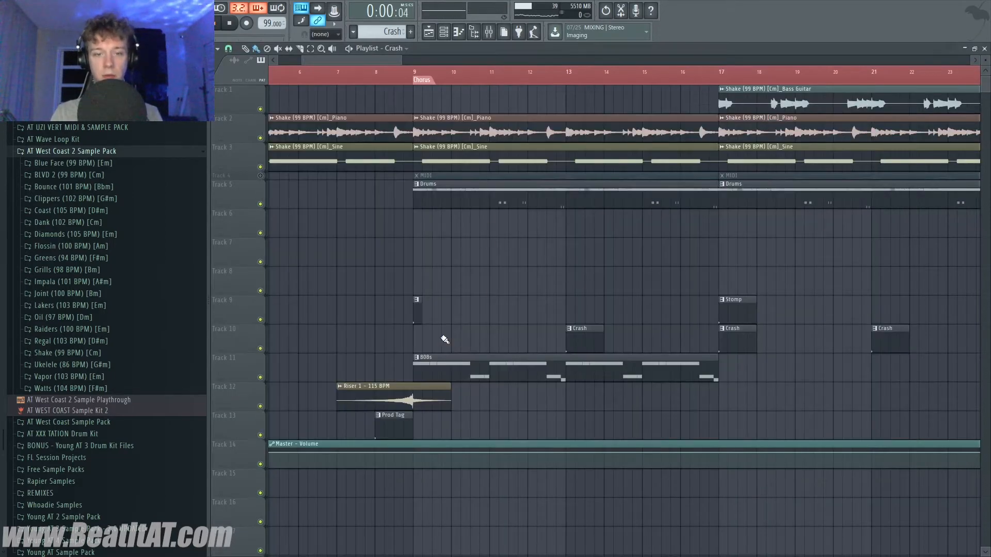
# Play the song from the first Chorus and delete the Crash clips that coincide with the Stomp clips at bars 17 and 25
pyautogui.press('space')
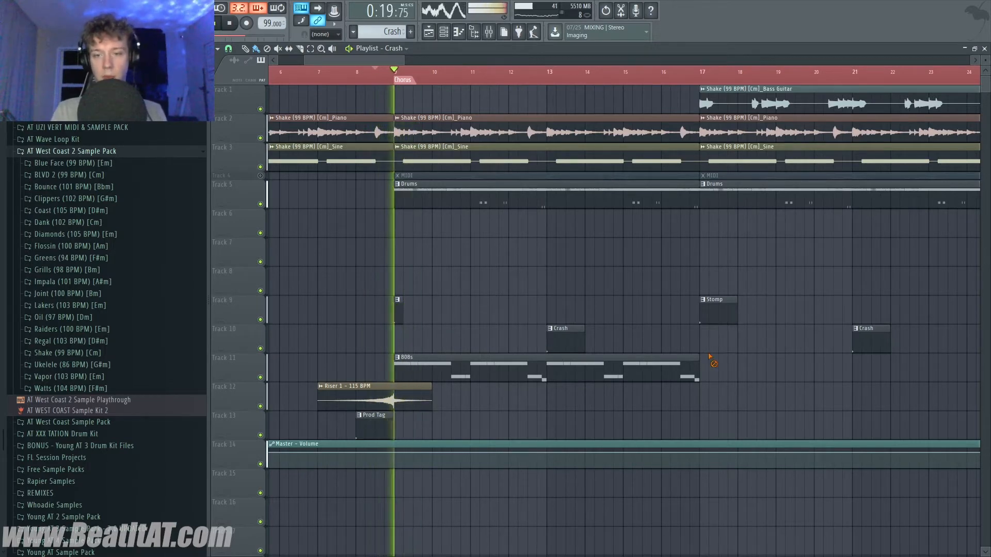
pyautogui.scroll(-3, 541, 342)
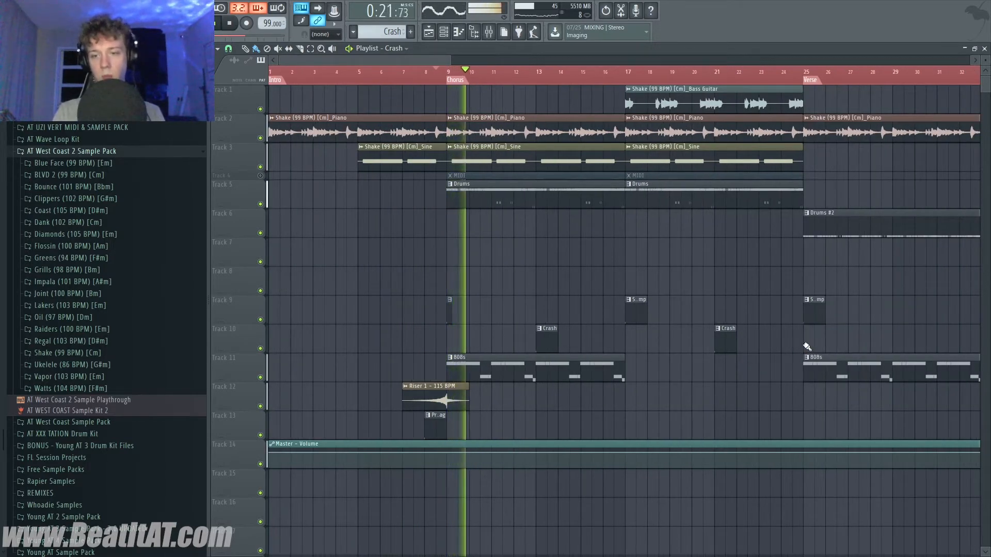
pyautogui.rightClick(803, 312)
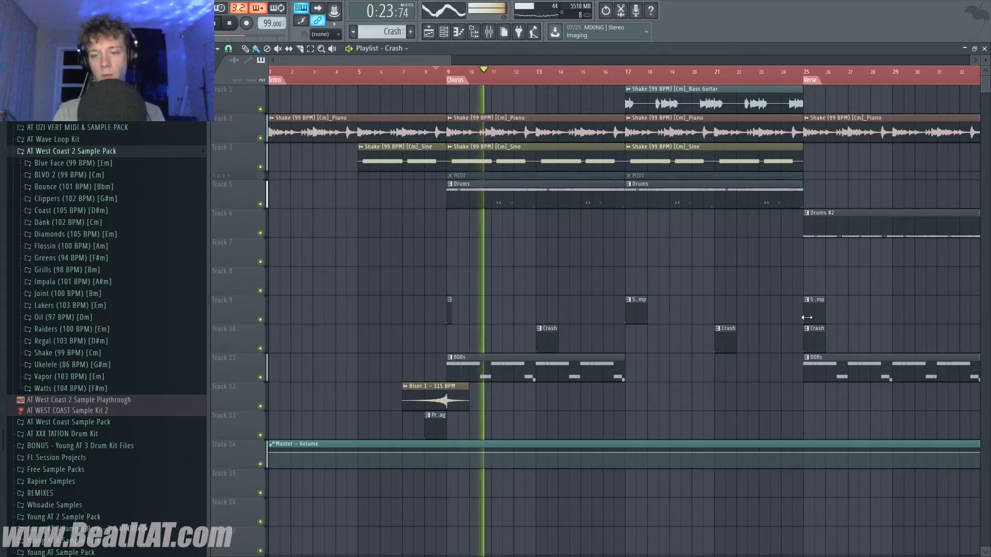
pyautogui.scroll(-2, 753, 367)
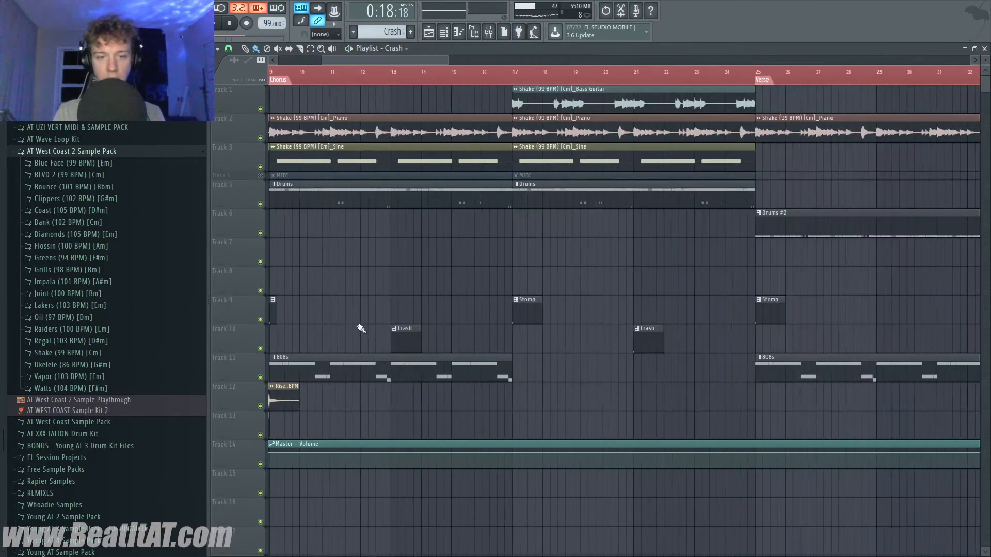
pyautogui.scroll(2, 361, 328)
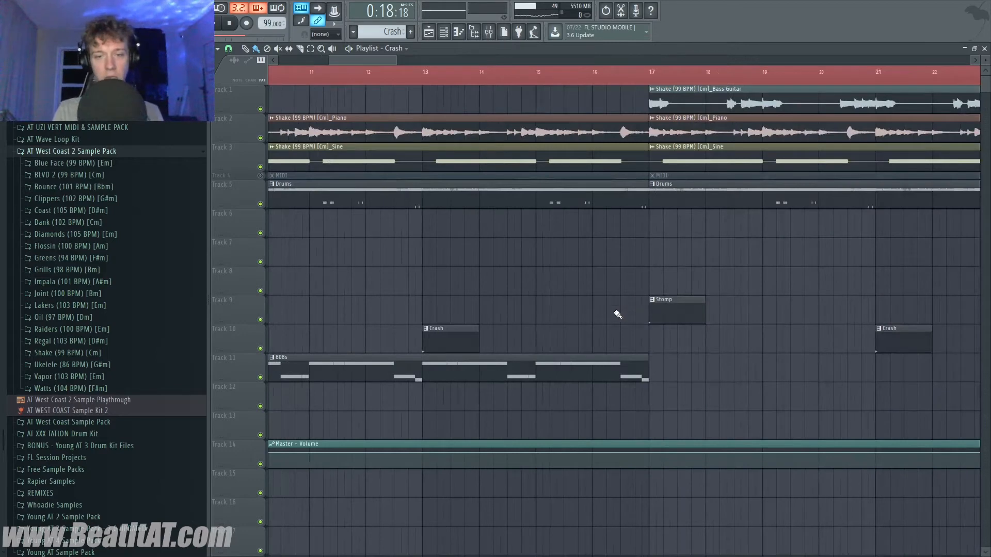
pyautogui.scroll(-4, 609, 330)
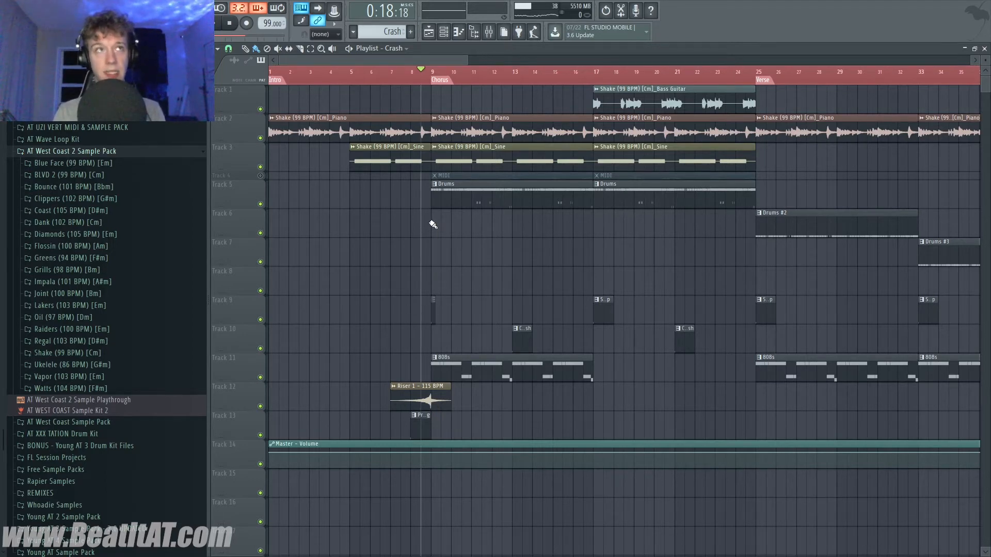
# Open the 808s pattern from the first Chorus, examine the 808 - 1 notes in the piano roll, and return to the playlist
pyautogui.doubleClick(468, 367)
pyautogui.press('Escape')
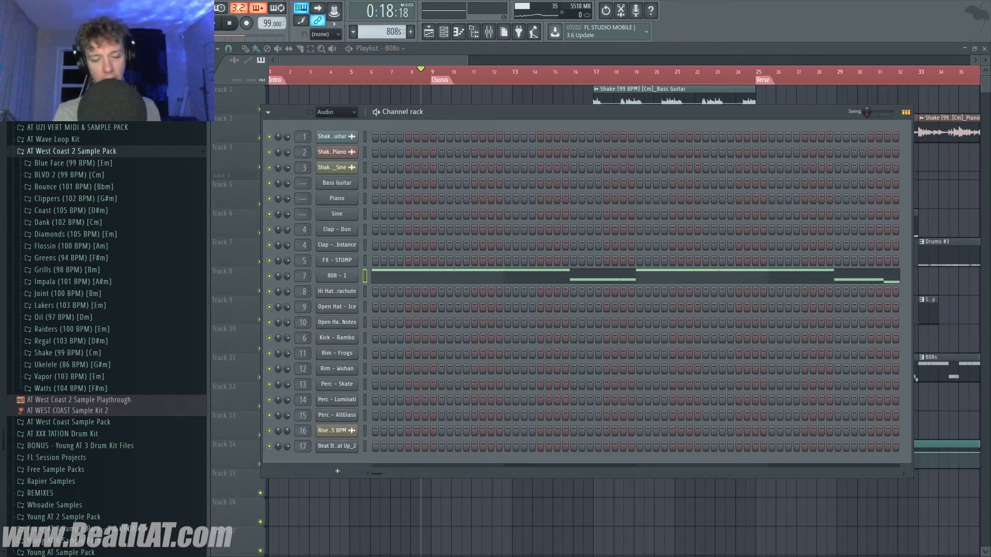
pyautogui.click(444, 275)
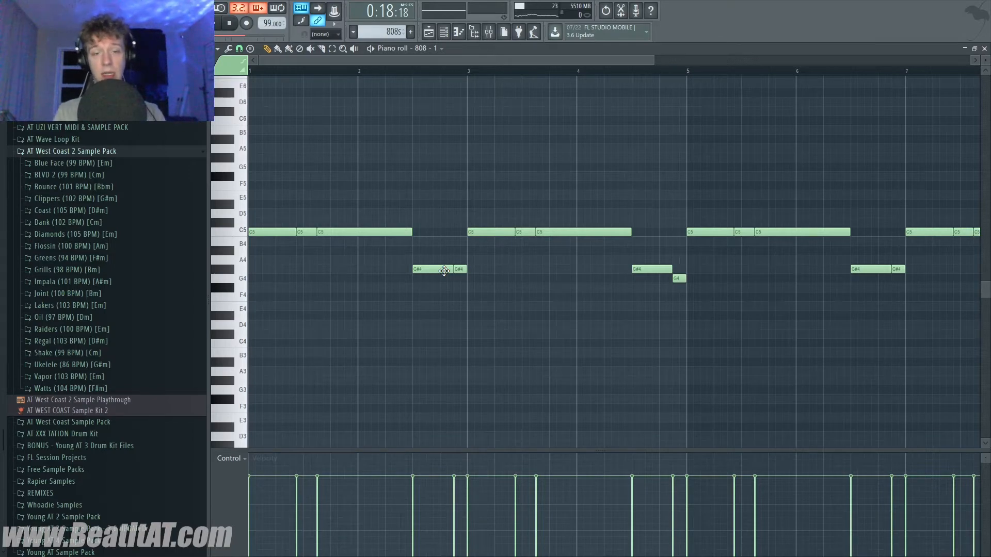
pyautogui.press('Escape')
pyautogui.press('Escape')
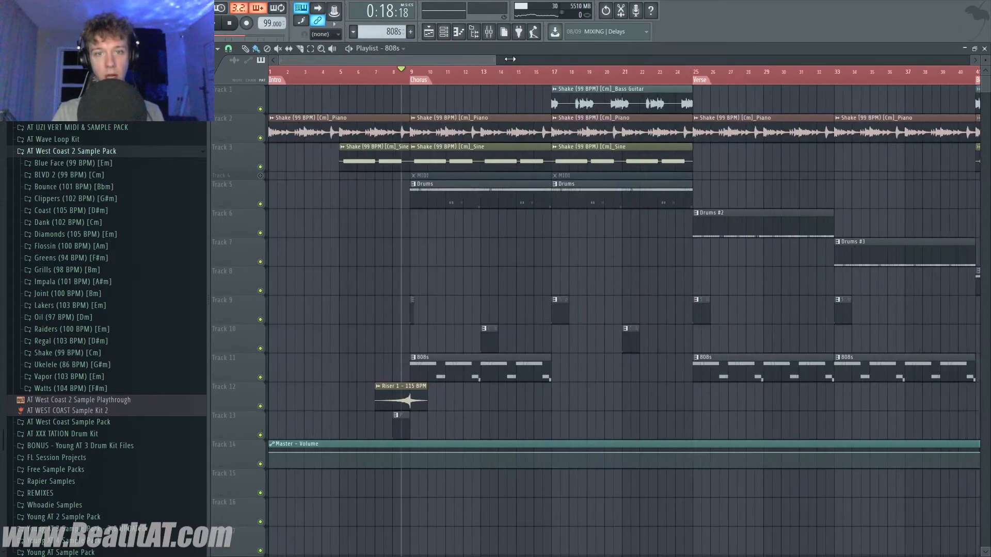
# Show the muted MIDI pattern's Bass Guitar, Piano and Sine channels in the channel rack, then go back to the playlist
pyautogui.click(459, 179)
pyautogui.doubleClick(459, 179)
pyautogui.press('Escape')
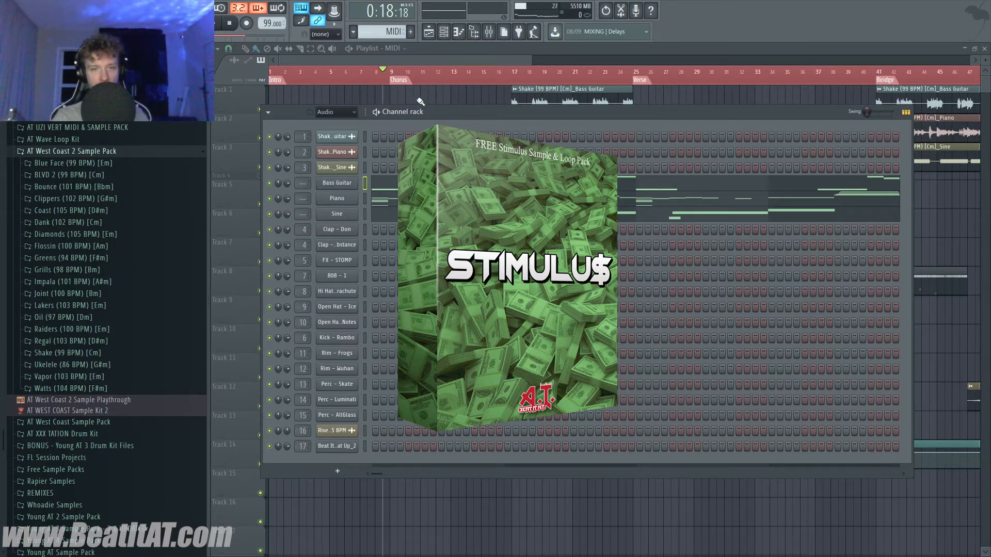
pyautogui.moveTo(422, 109); pyautogui.dragTo(432, 129)
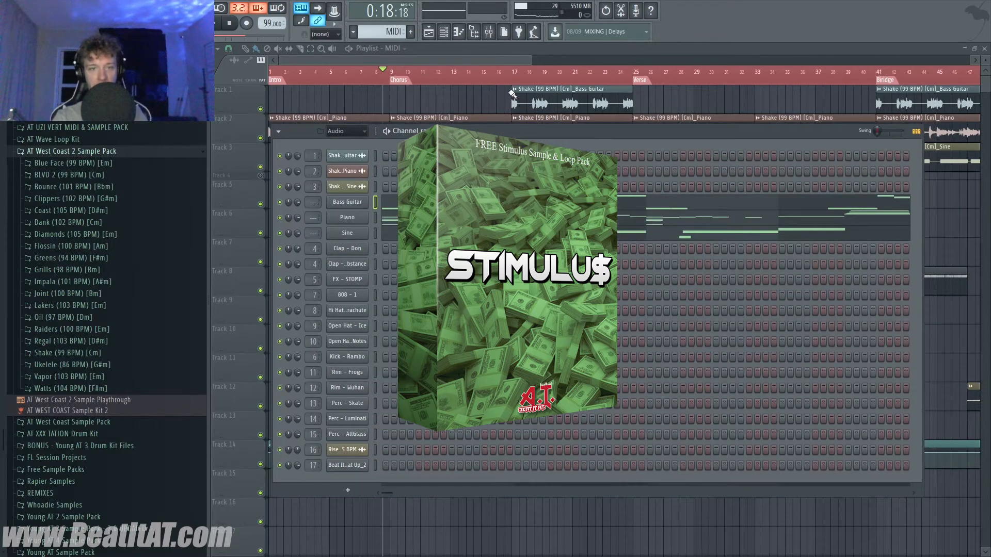
pyautogui.moveTo(521, 63); pyautogui.dragTo(524, 63)
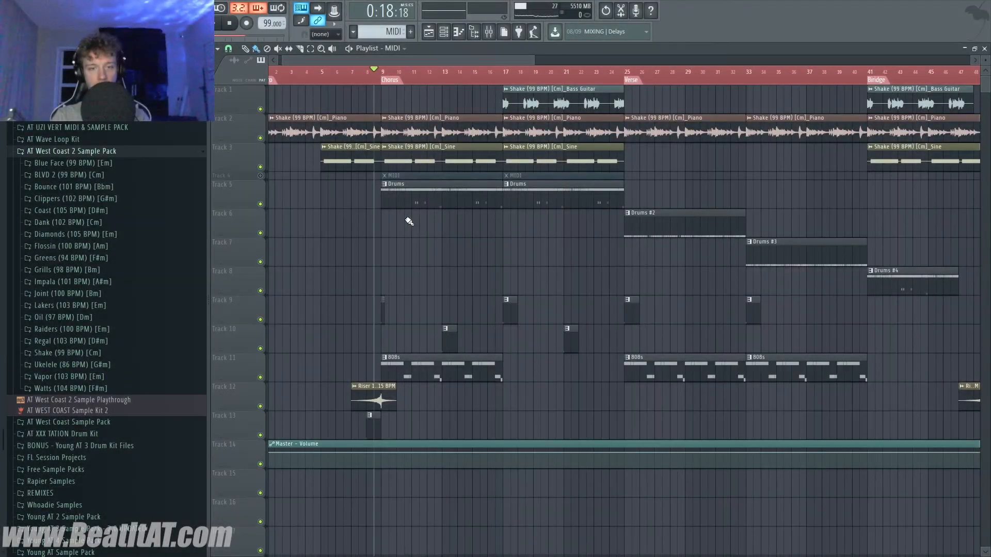
# Select the first Chorus section, bars 9 to 25, in the playlist and play it from bar 9
pyautogui.click(385, 74)
pyautogui.doubleClick(385, 80)
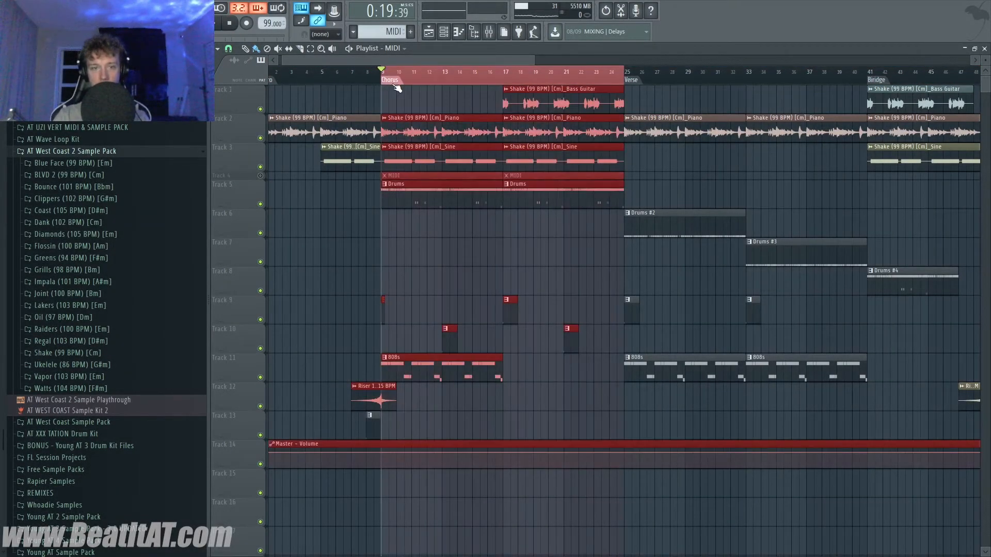
pyautogui.press('space')
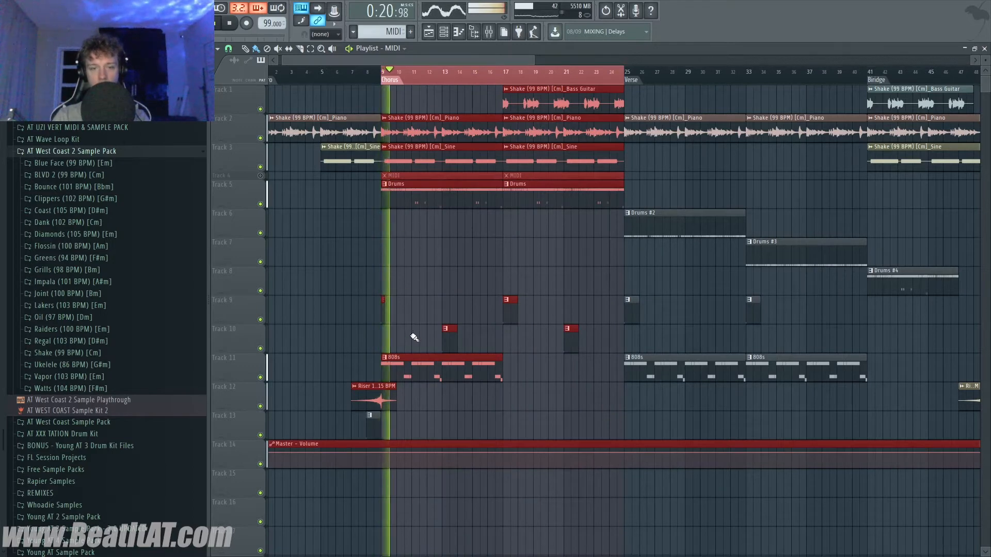
# Open the Drums pattern in the channel rack, reposition the rack below the upper playlist tracks, and stop playback
pyautogui.doubleClick(419, 191)
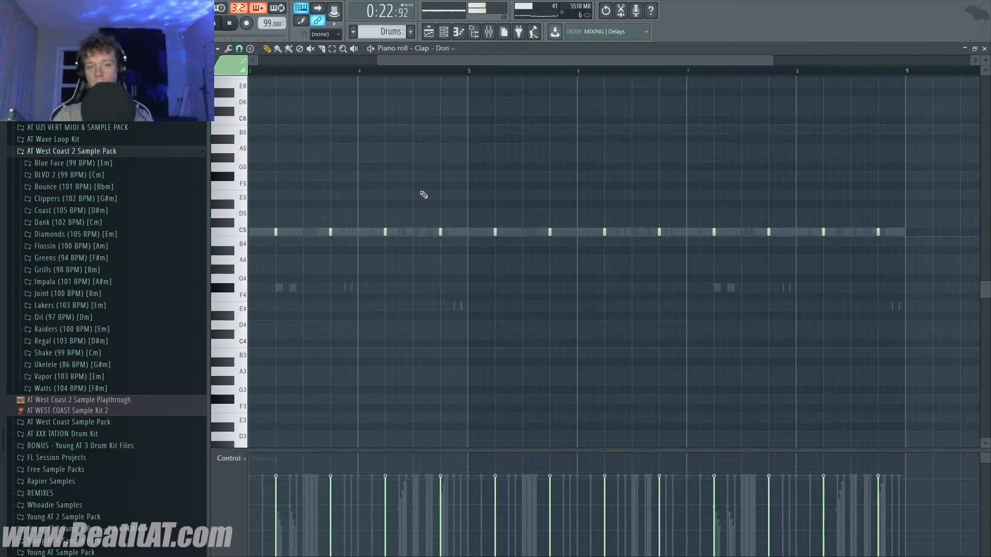
pyautogui.press('F6')
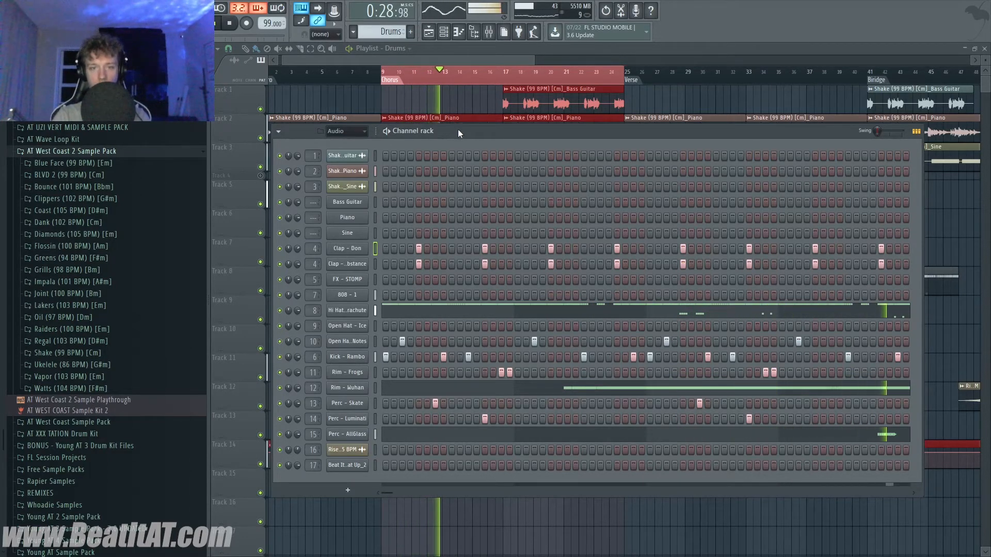
pyautogui.moveTo(457, 129); pyautogui.dragTo(381, 203)
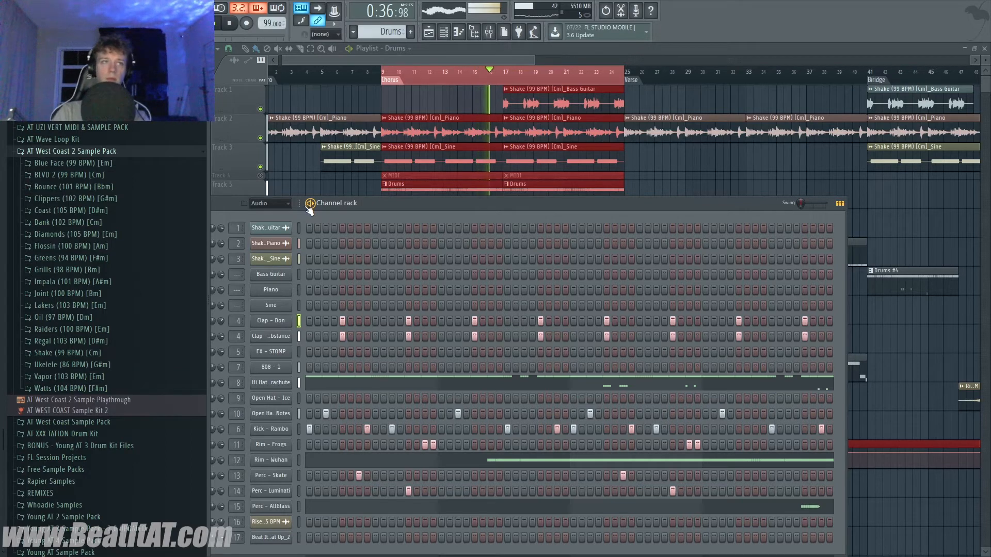
pyautogui.press('space')
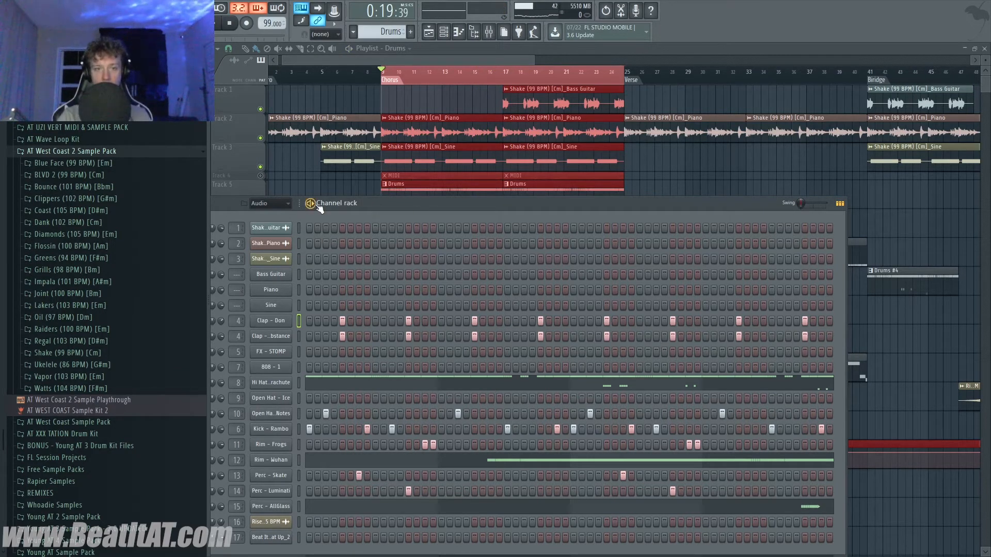
# Play the Drums pattern on its own, examine the Perc - AllGlass notes in the piano roll, and stop playback
pyautogui.press('space')
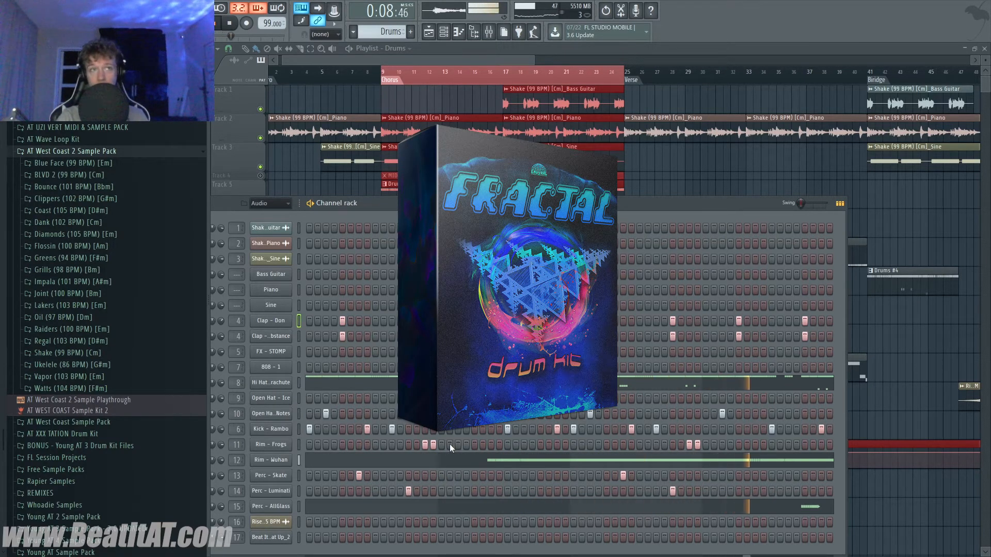
pyautogui.click(822, 507)
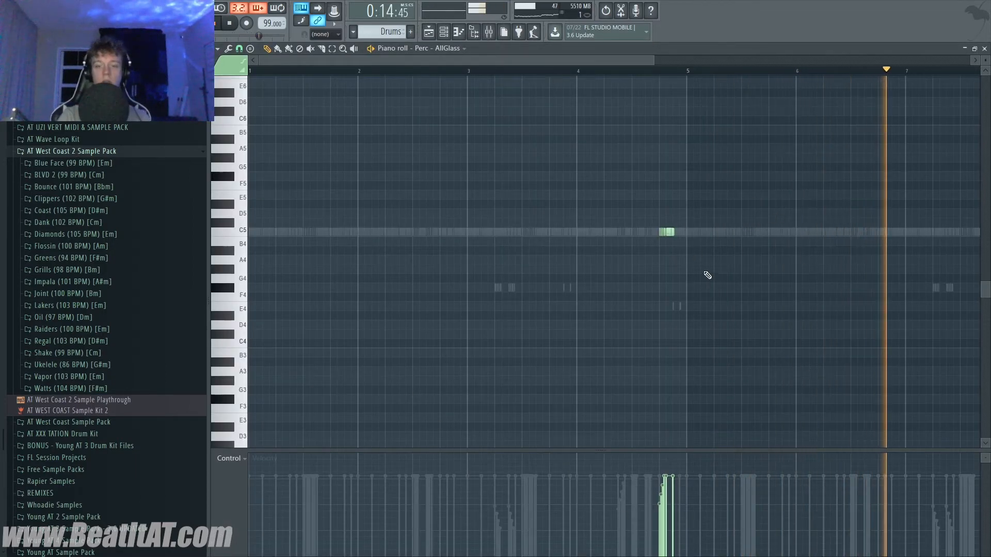
pyautogui.scroll(-2, 709, 274)
pyautogui.scroll(4, 829, 288)
pyautogui.scroll(1, 723, 245)
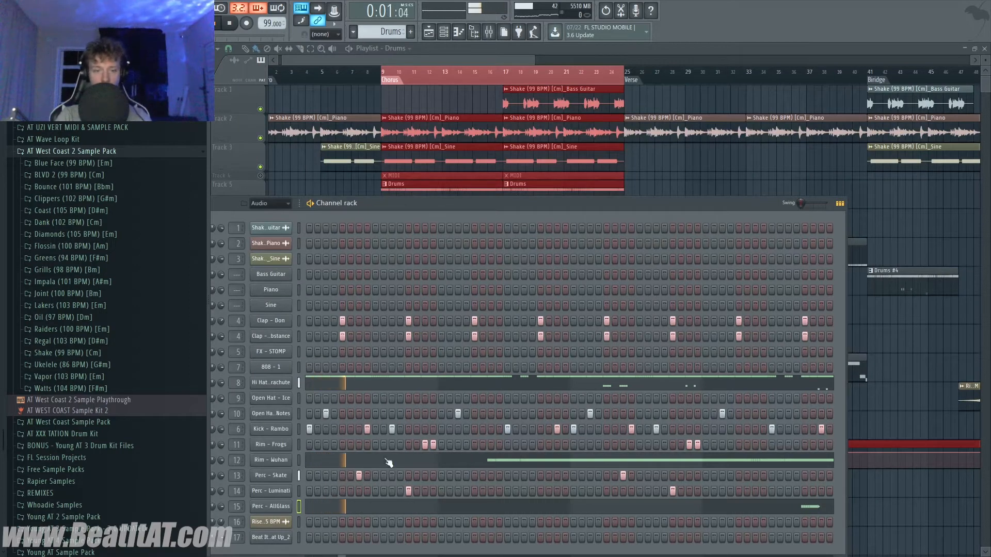
pyautogui.press('space')
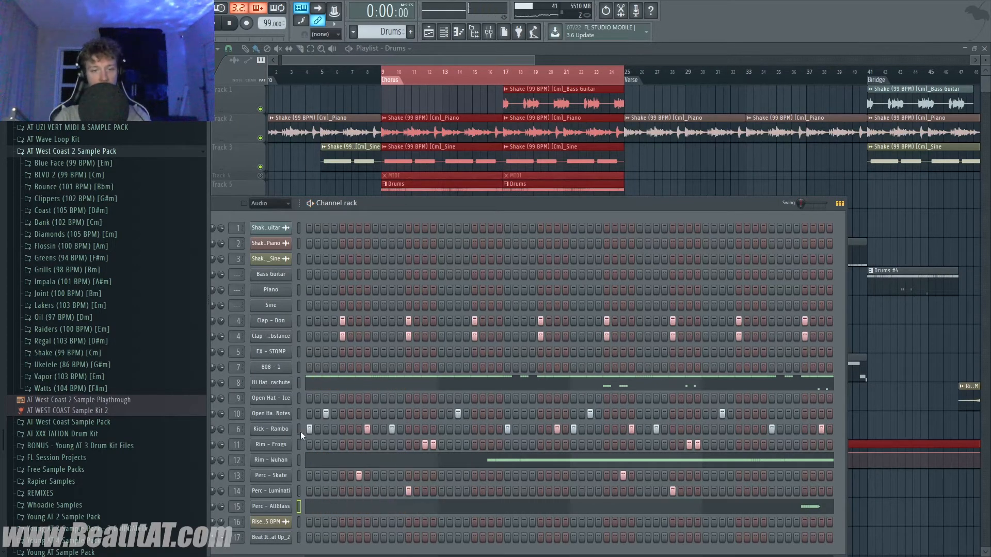
# Switch through the patterns to 808s and audition it on its own
pyautogui.press('Left')
pyautogui.press('Right')
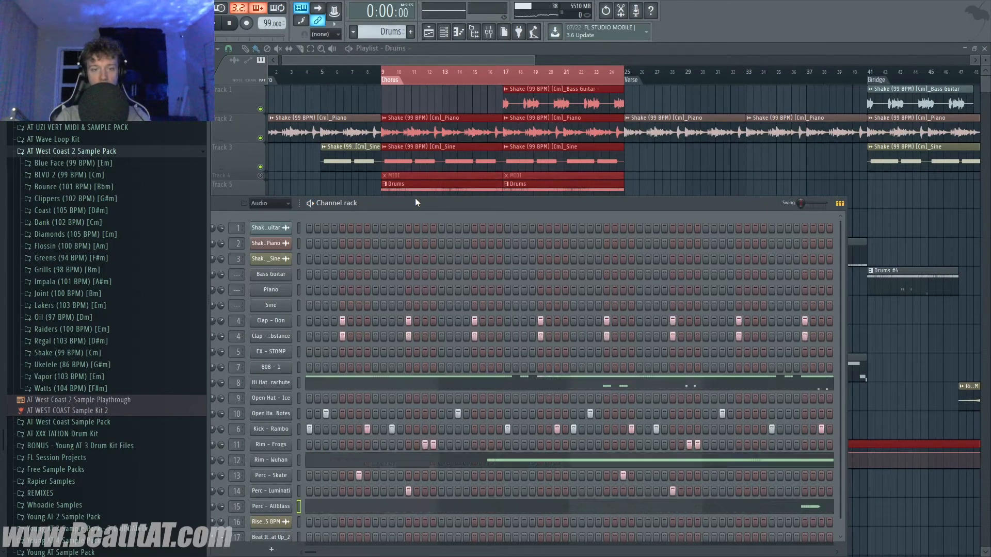
pyautogui.press('Left')
pyautogui.press('Right')
pyautogui.press('Right')
pyautogui.press('Right')
pyautogui.press('space')
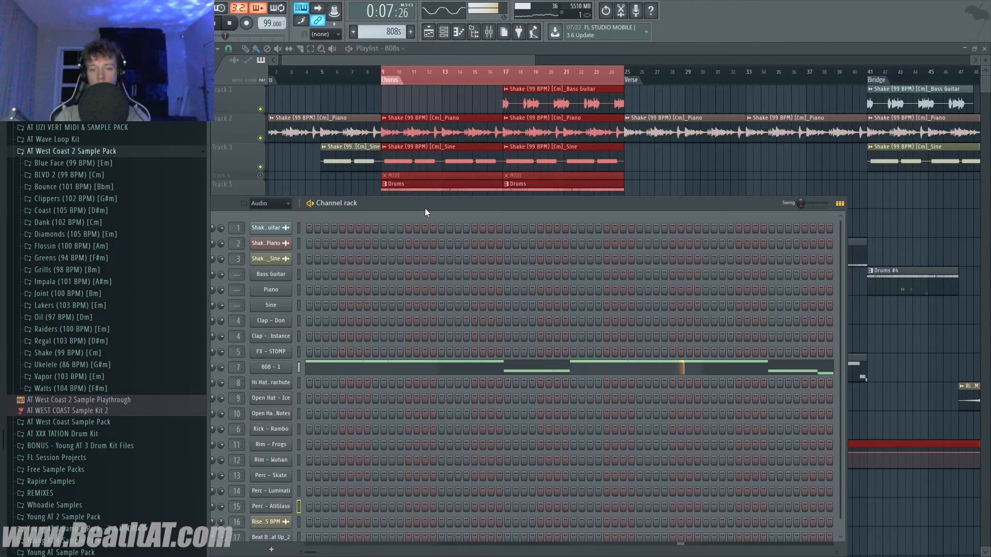
pyautogui.press('Right')
pyautogui.press('space')
# Return to the Drums pattern, audition it briefly, and inspect the sampler settings of the Perc - Luminati channel
pyautogui.press('Right')
pyautogui.press('Right')
pyautogui.press('space')
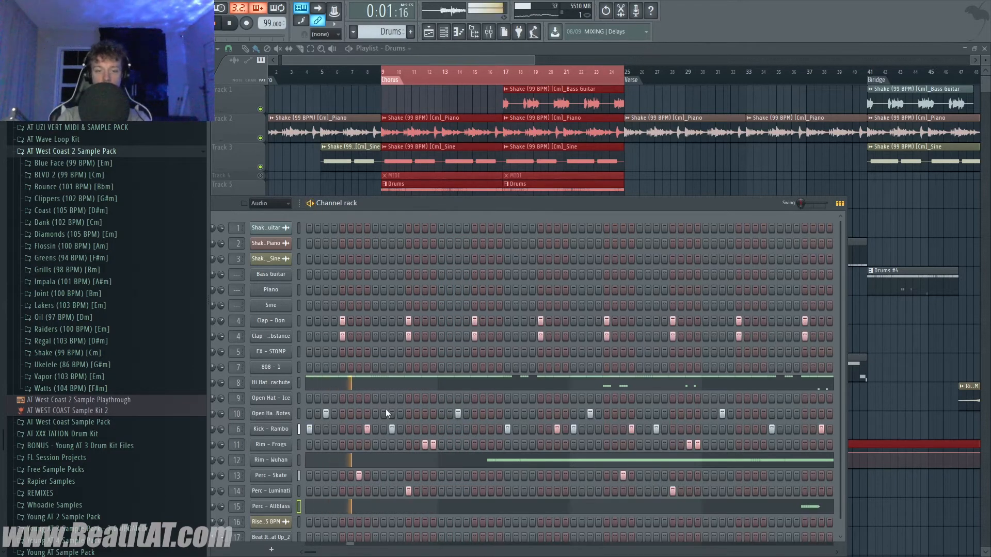
pyautogui.press('space')
pyautogui.click(270, 491)
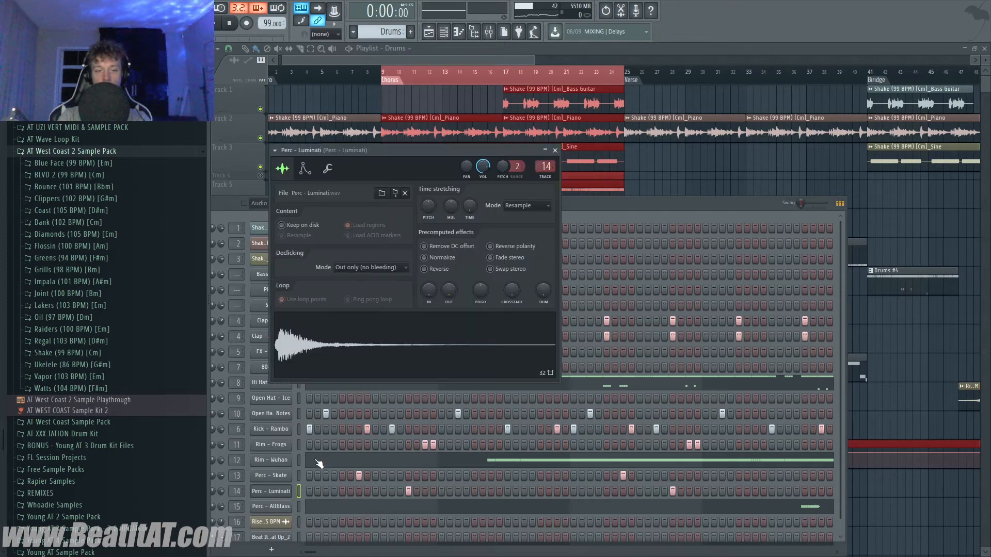
pyautogui.click(651, 217)
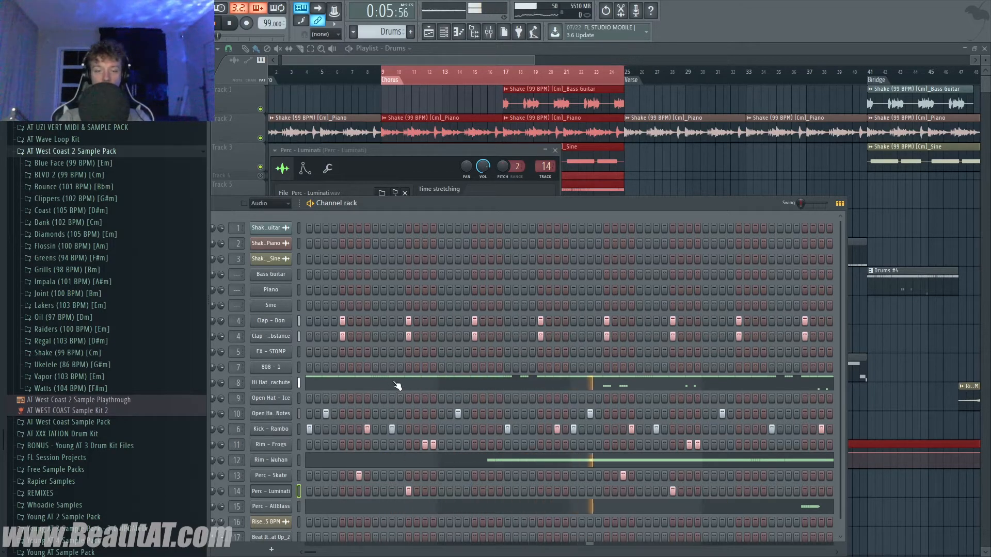
# Examine the Hi Hat - Parachute notes of the Drums pattern in the piano roll, then close the piano roll
pyautogui.click(413, 387)
pyautogui.scroll(-2, 616, 292)
pyautogui.press('space')
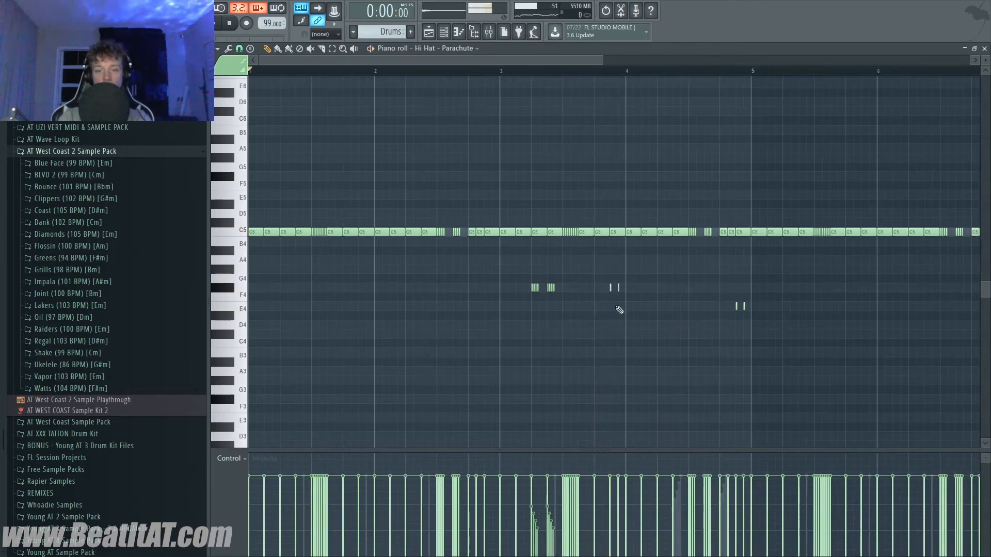
pyautogui.scroll(-3, 776, 301)
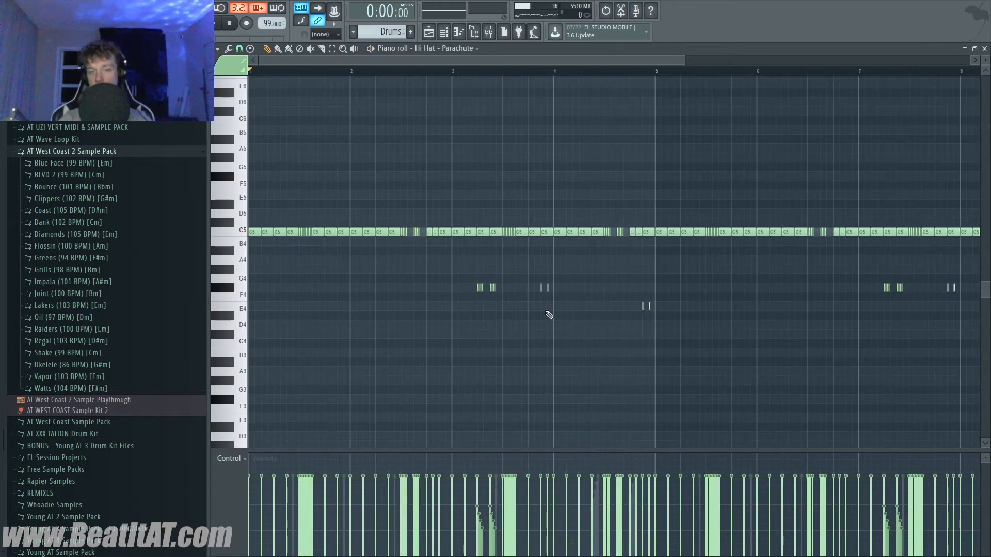
pyautogui.press('F7')
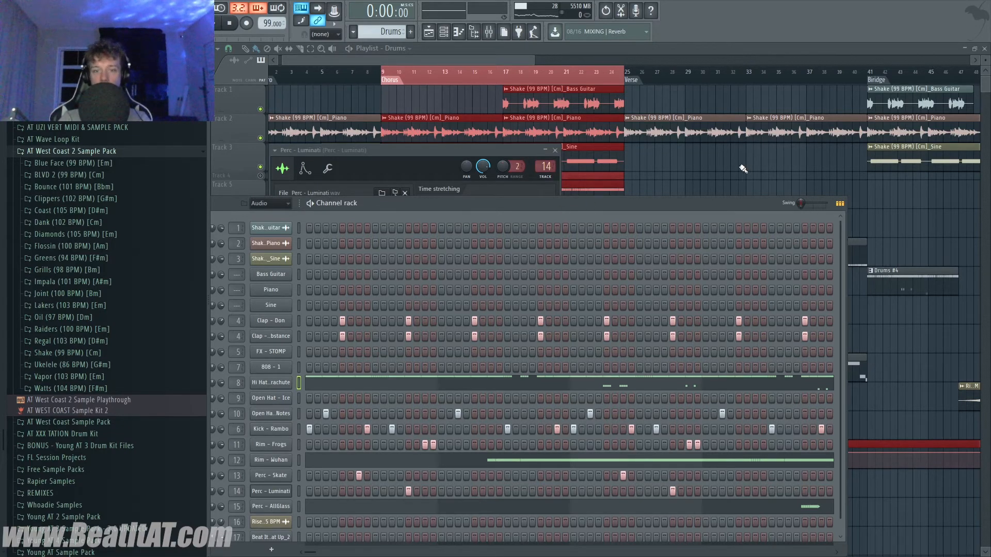
# Return to the playlist and place the playhead at bar 17, the second half of the first Chorus
pyautogui.click(571, 171)
pyautogui.scroll(-2, 572, 171)
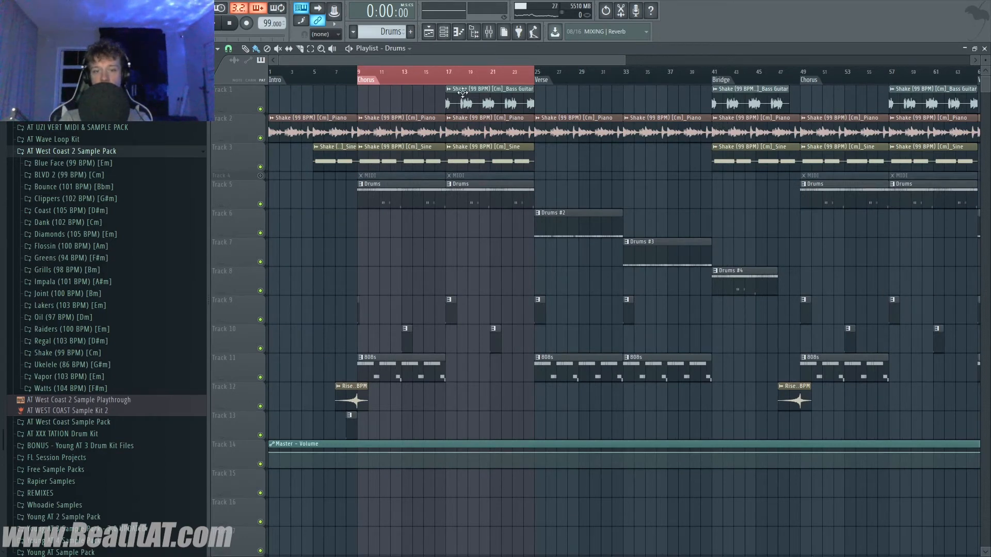
pyautogui.click(447, 82)
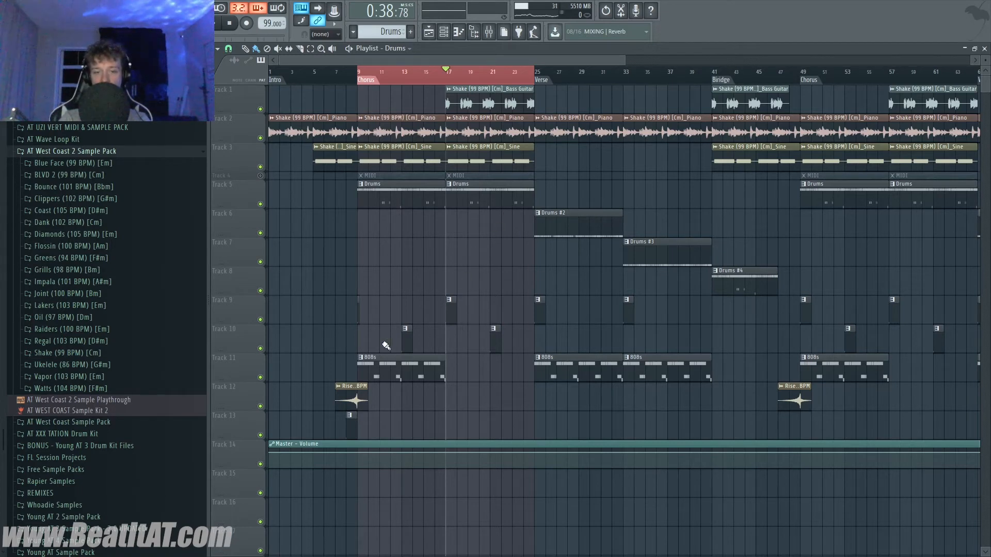
# Audition the first Chorus briefly from bar 13 and restart playback from bar 17, where the Bass Guitar clip begins
pyautogui.click(404, 74)
pyautogui.press('space')
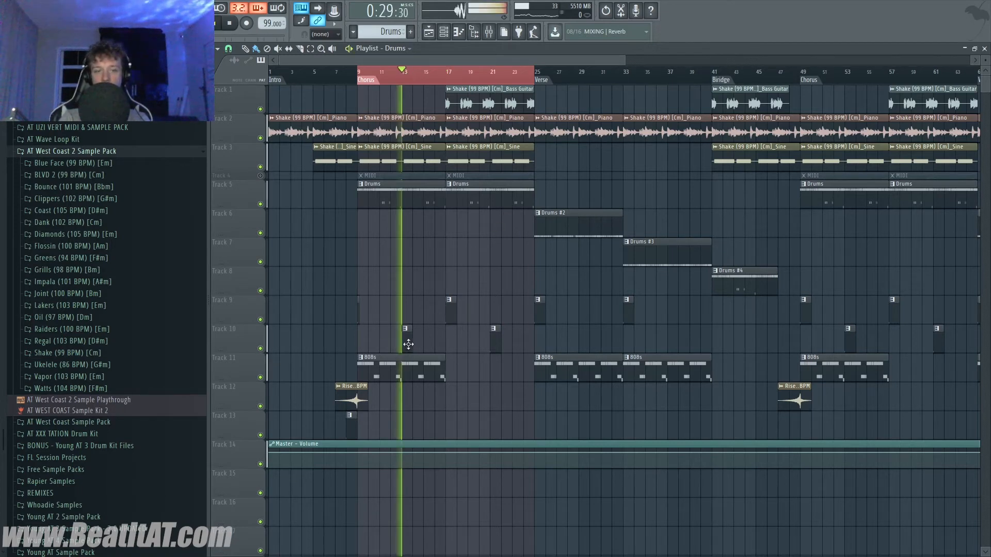
pyautogui.press('space')
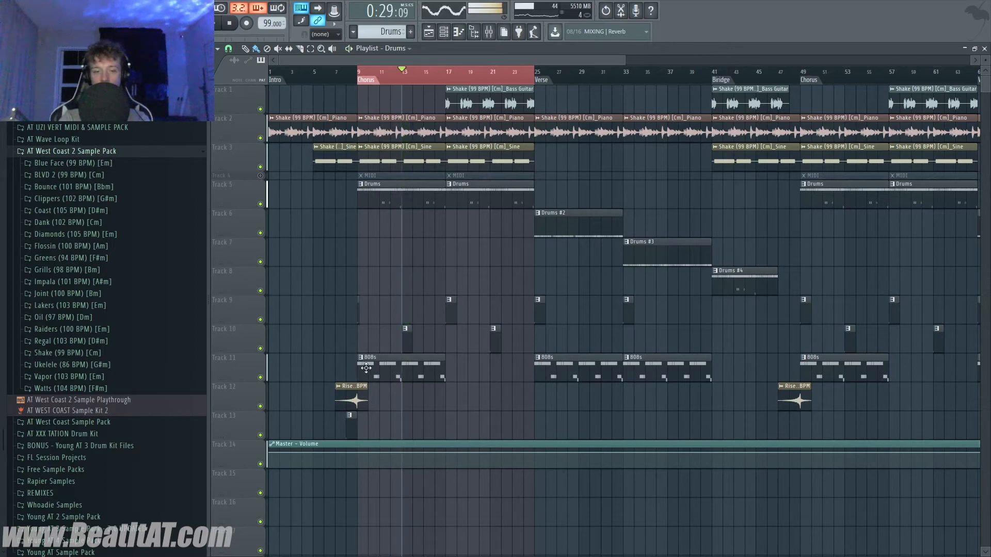
pyautogui.click(445, 75)
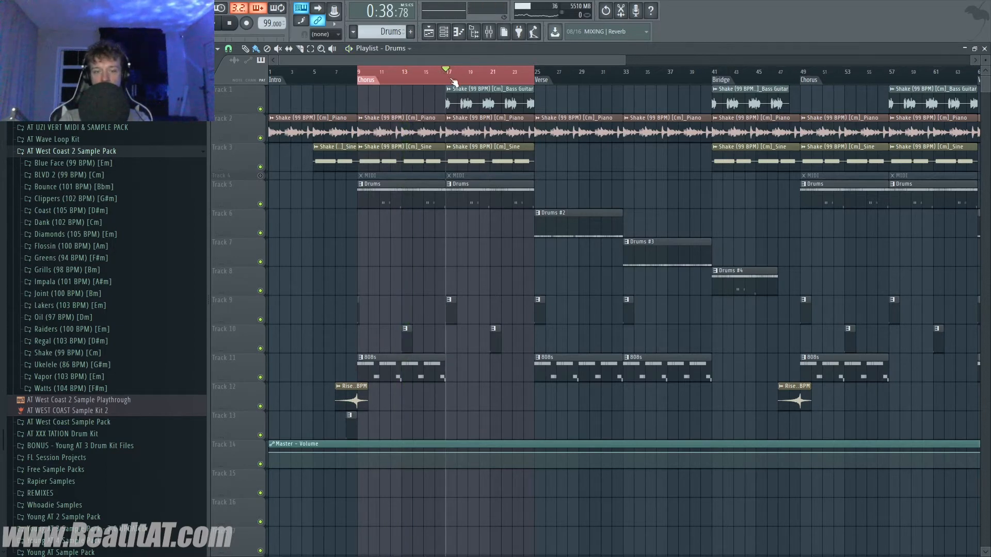
pyautogui.press('space')
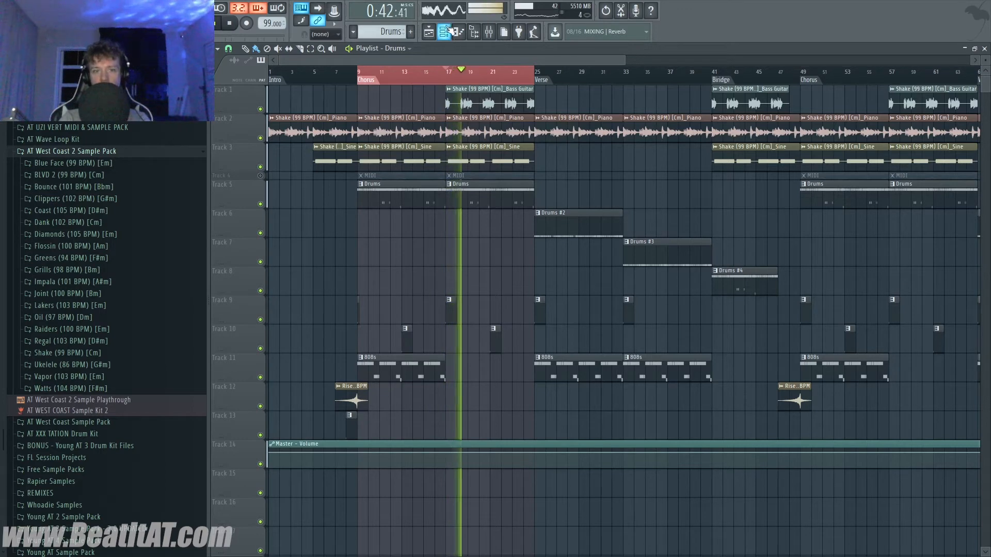
# Show the mixer at full size, adjust the Decapitator Drive on the Bass Guitar track, and close the plugin
pyautogui.click(489, 32)
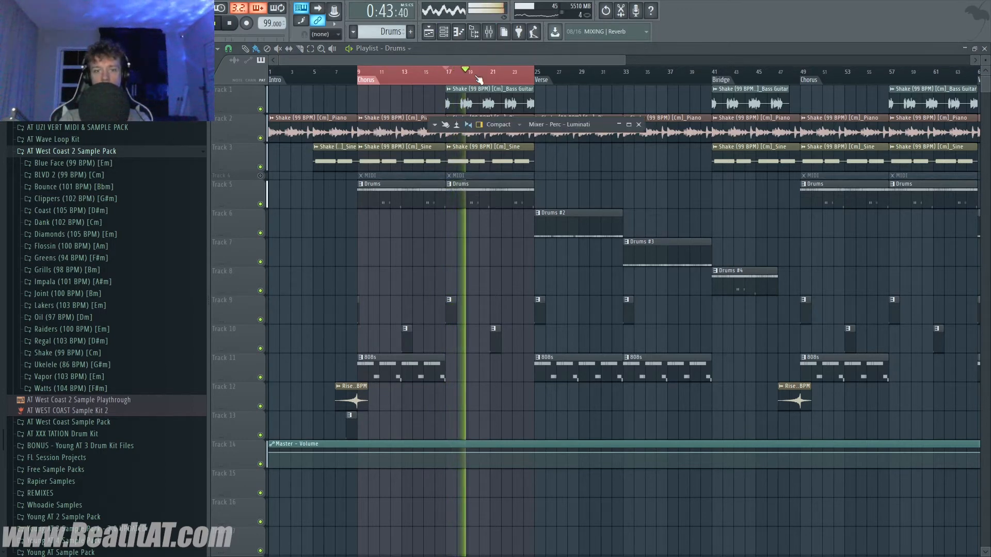
pyautogui.click(628, 125)
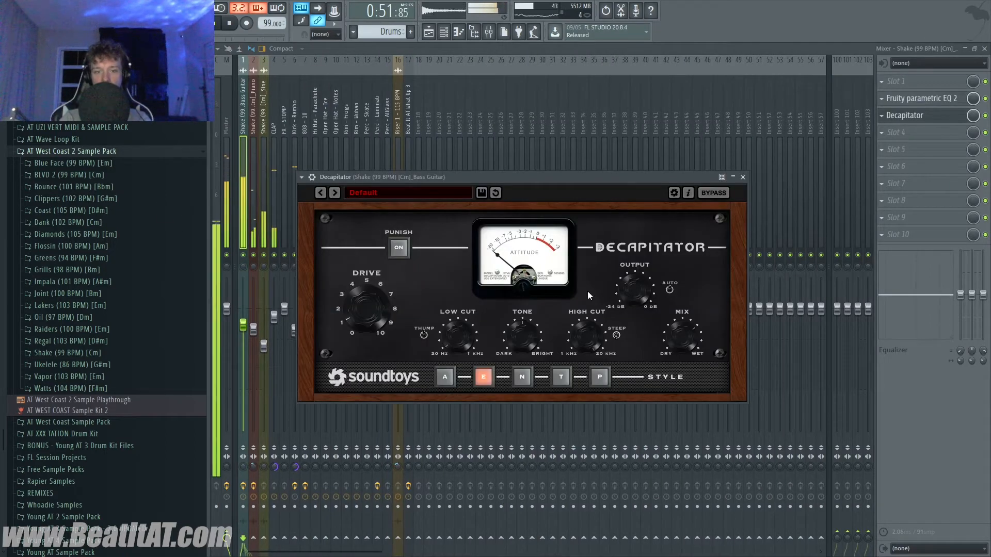
pyautogui.moveTo(373, 330); pyautogui.dragTo(373, 323)
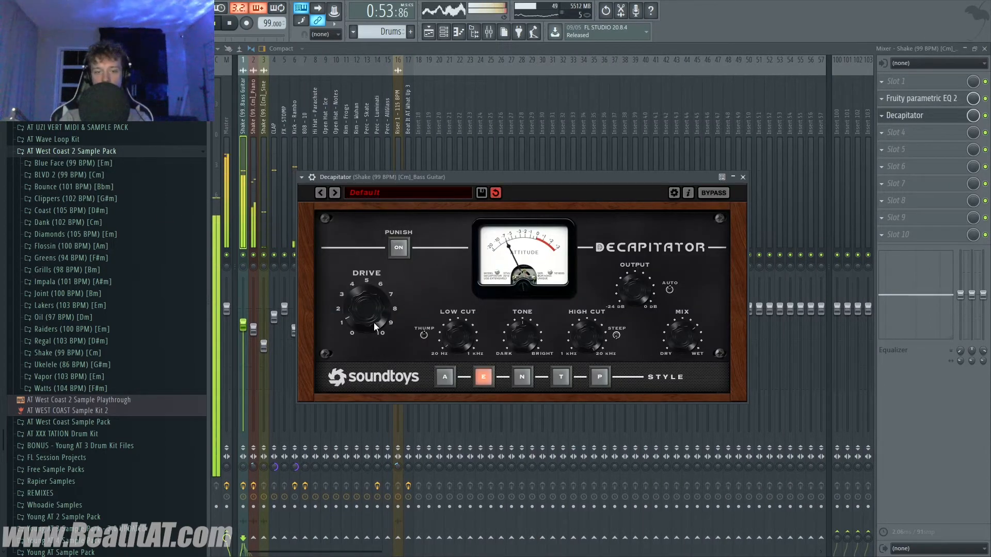
pyautogui.click(742, 177)
# Lower the bass band and slightly raise the high band in the Bass Guitar track's Fruity parametric EQ 2, and close it
pyautogui.click(920, 98)
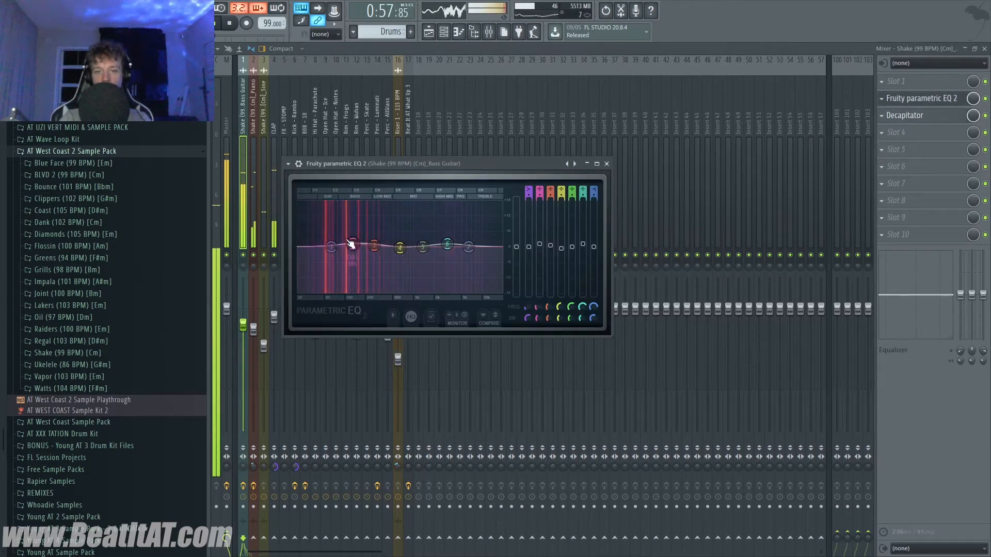
pyautogui.moveTo(351, 244); pyautogui.dragTo(353, 247)
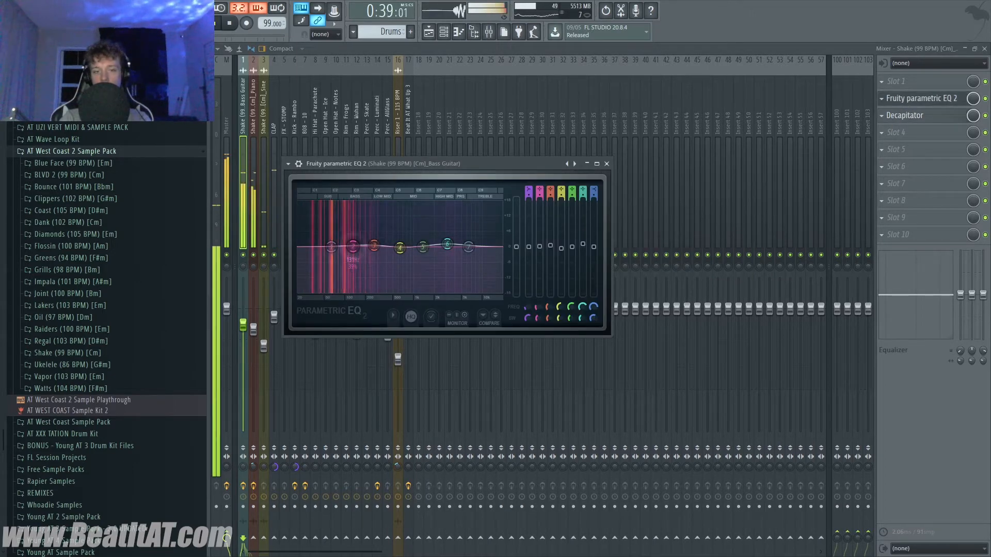
pyautogui.moveTo(468, 248); pyautogui.dragTo(467, 245)
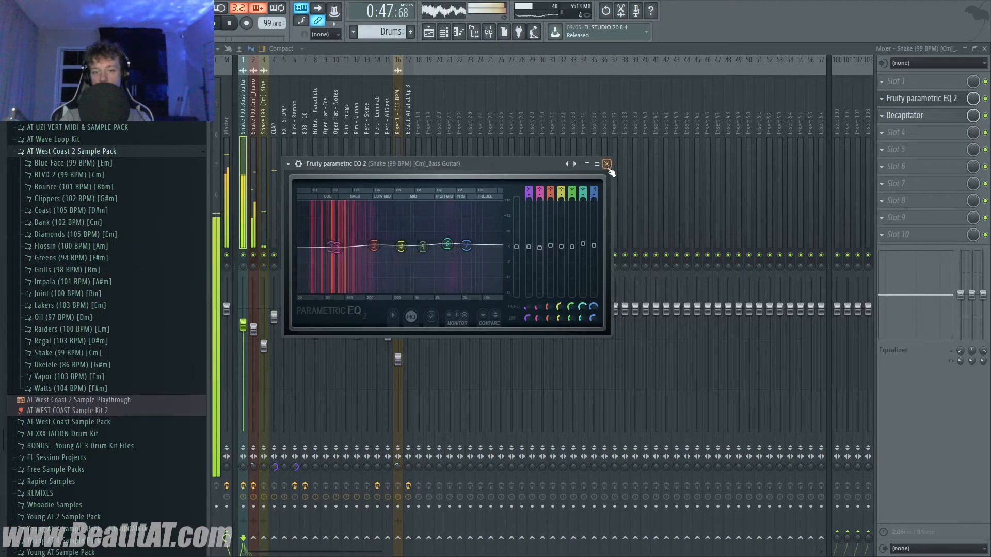
pyautogui.click(606, 164)
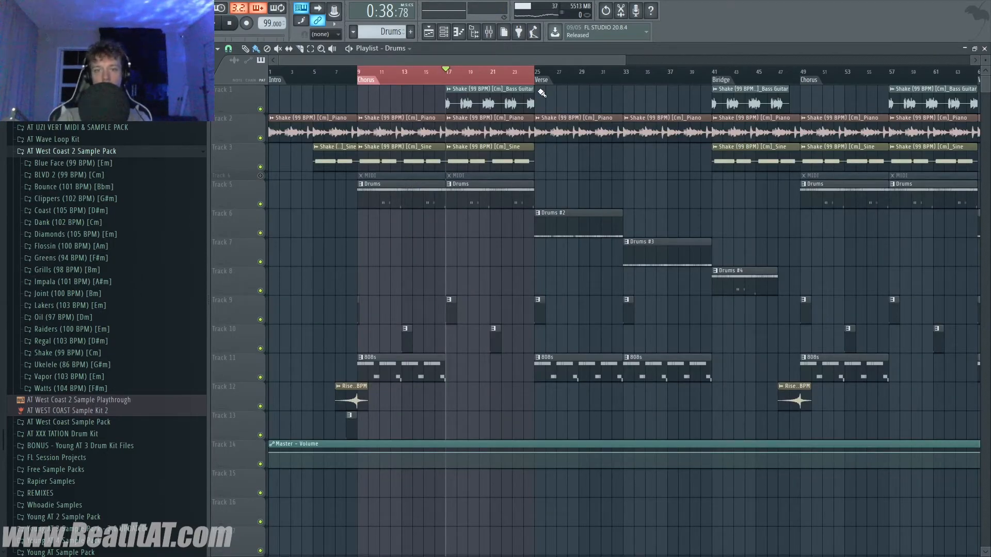
# Select the Verse section from bar 25 and audition the Drums #2 pattern on its own in the channel rack
pyautogui.click(542, 82)
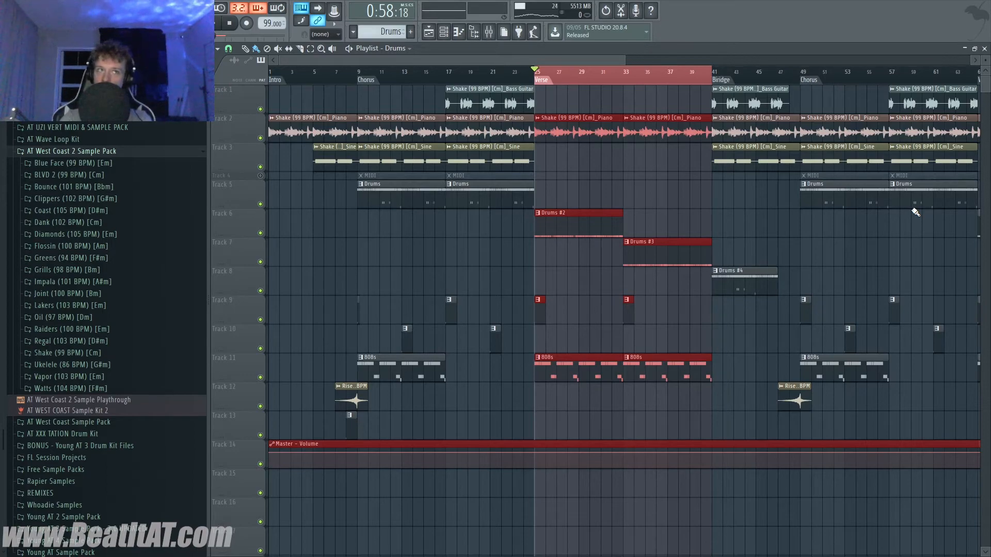
pyautogui.doubleClick(562, 219)
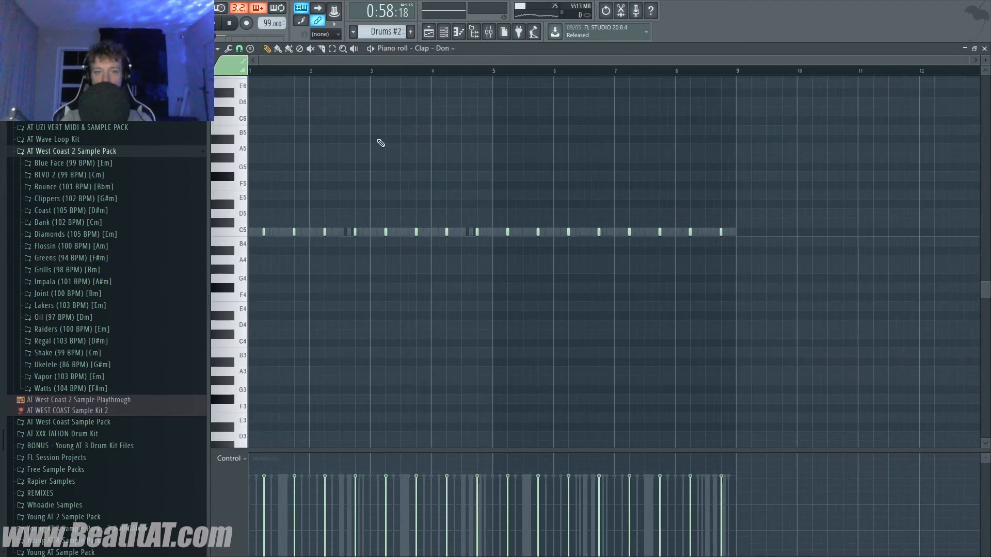
pyautogui.press('F6')
pyautogui.moveTo(520, 206); pyautogui.dragTo(553, 220)
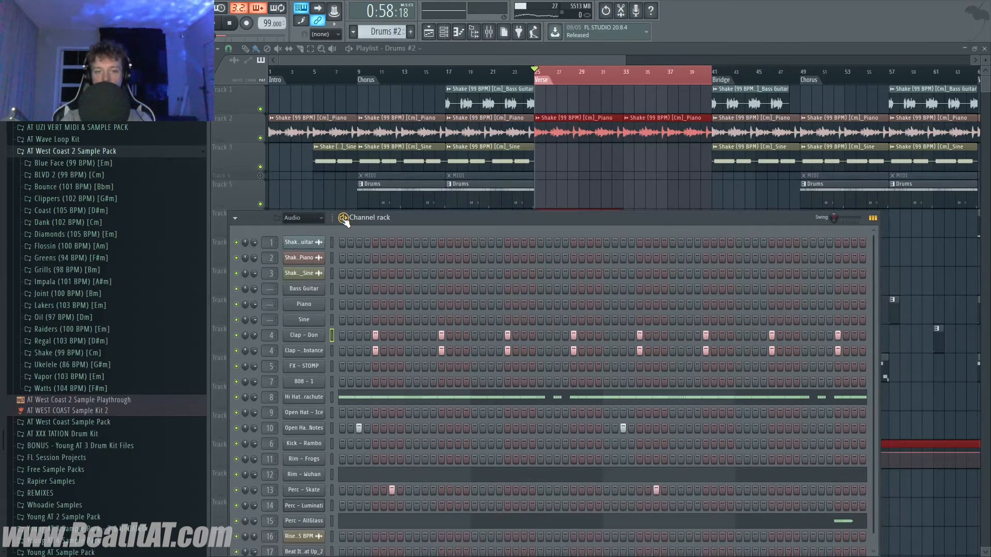
pyautogui.press('space')
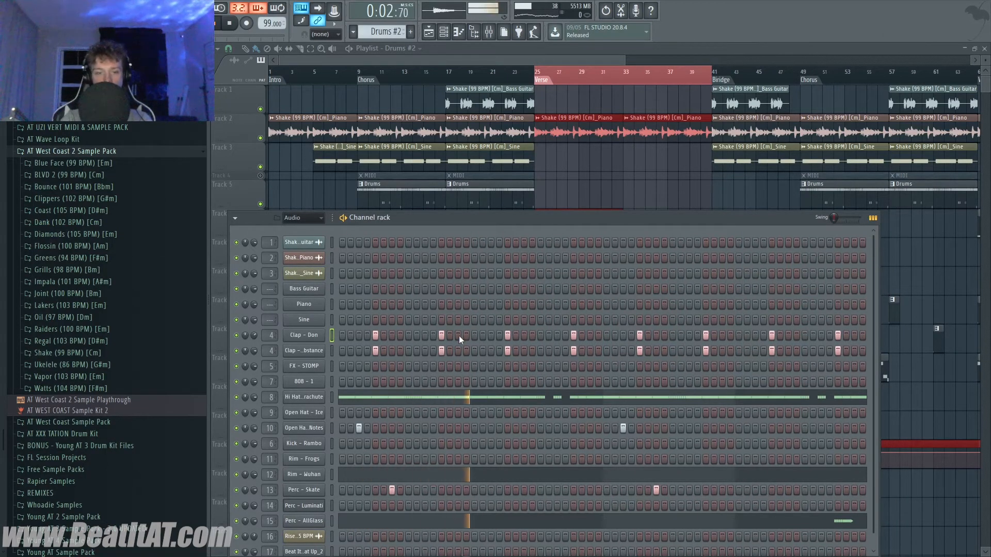
# Play the Verse in the playlist and compare the Drums #2 and Drums #3 patterns in the channel rack
pyautogui.click(540, 76)
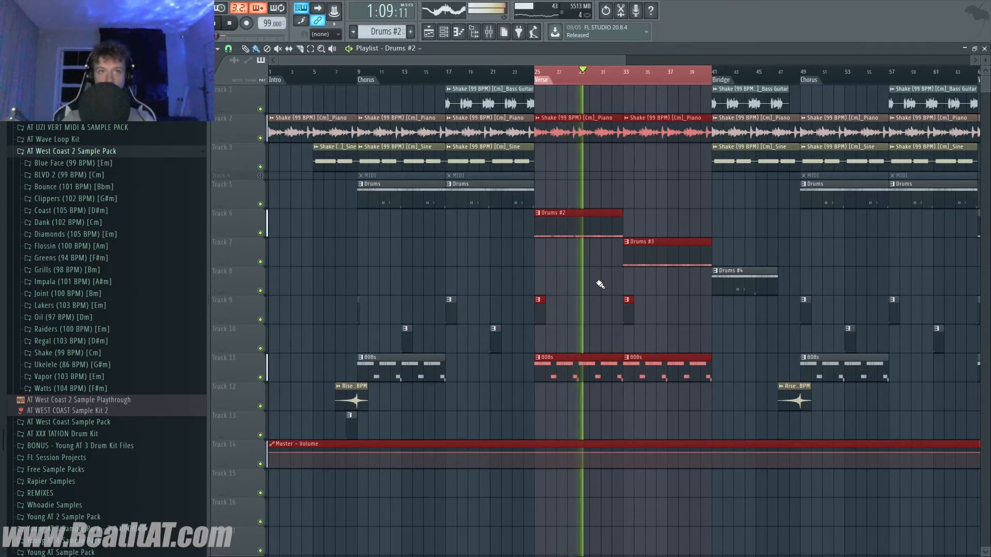
pyautogui.doubleClick(670, 261)
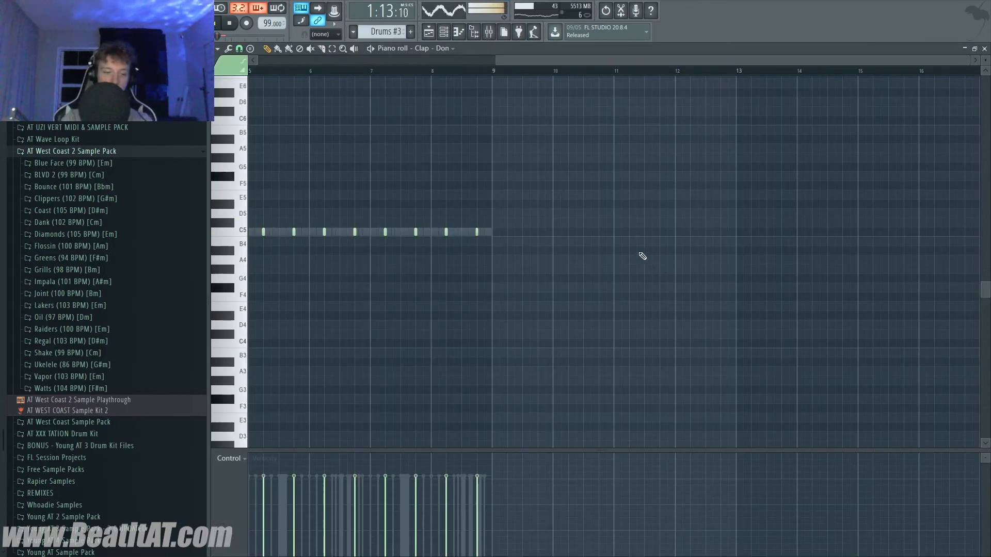
pyautogui.press('F7')
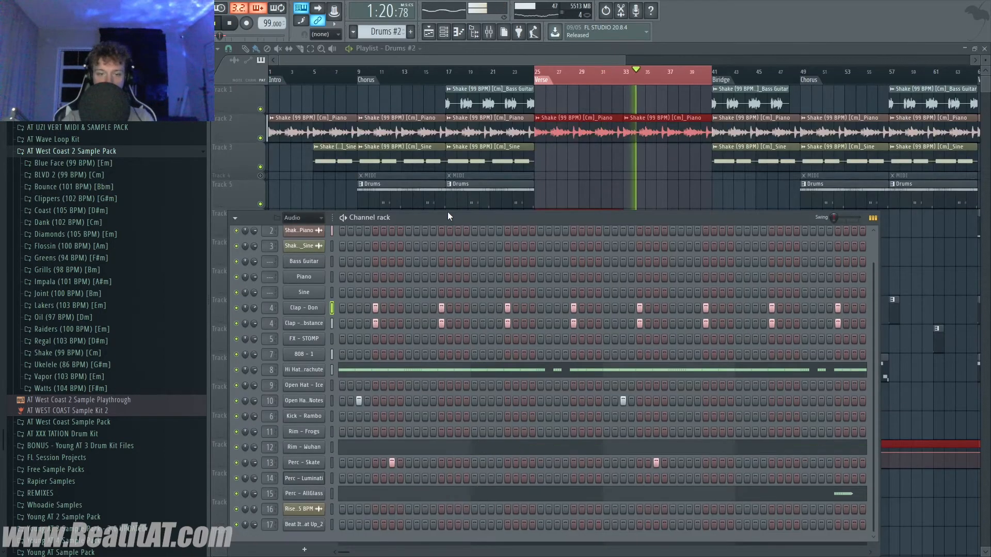
pyautogui.press('KP_Add')
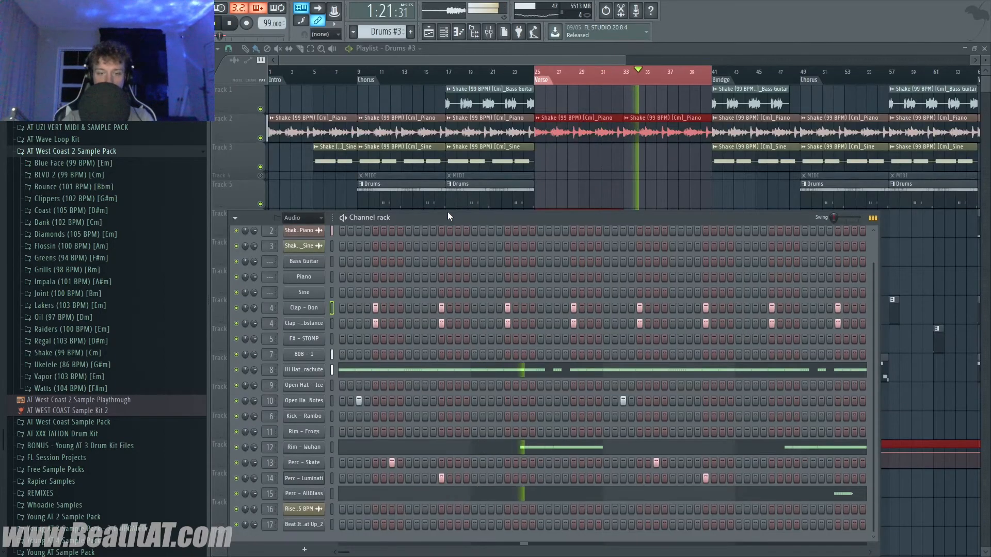
pyautogui.press('KP_Subtract')
pyautogui.press('KP_Subtract')
pyautogui.press('KP_Add')
pyautogui.press('KP_Add')
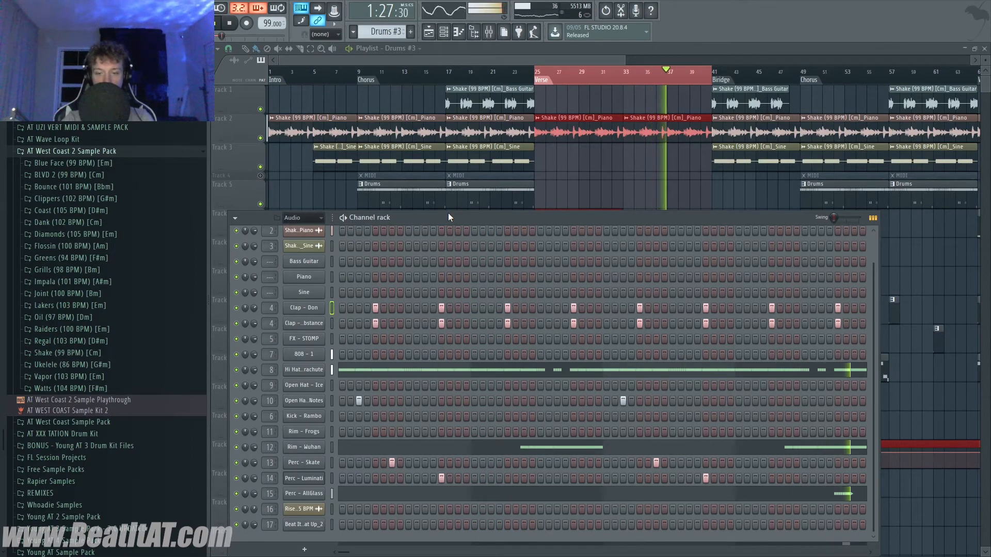
pyautogui.press('F6')
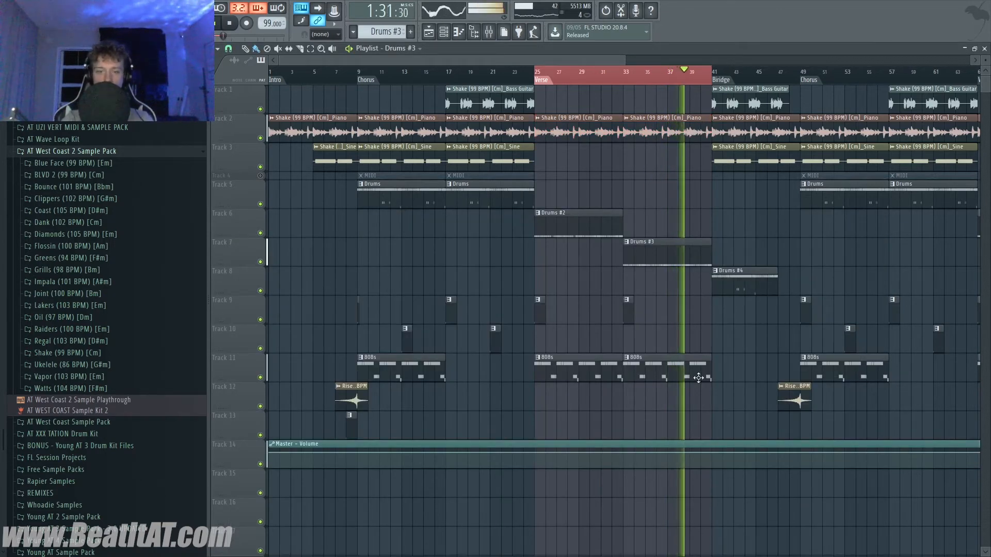
# Select the Bridge section from bar 41 and play its clips in the playlist
pyautogui.click(724, 82)
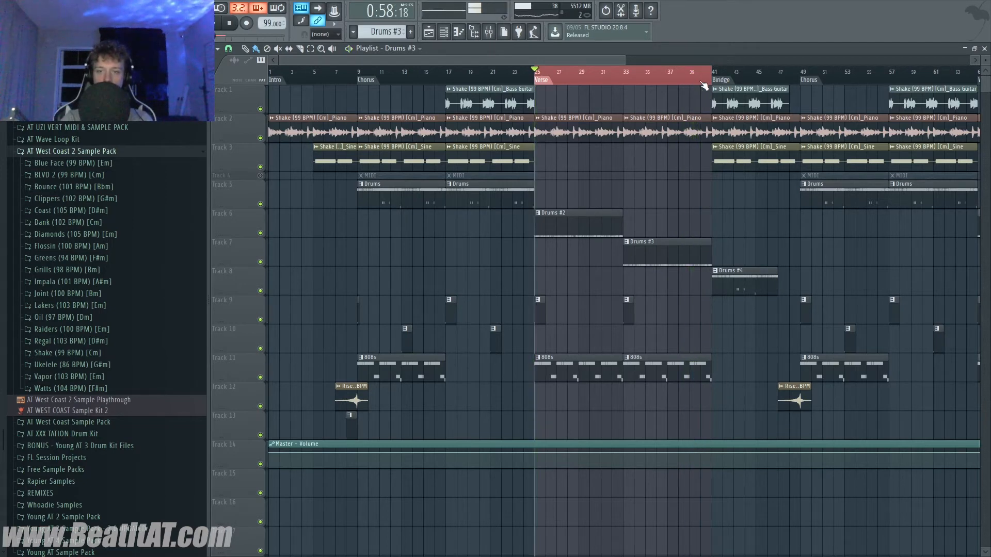
pyautogui.doubleClick(724, 82)
pyautogui.scroll(3, 761, 278)
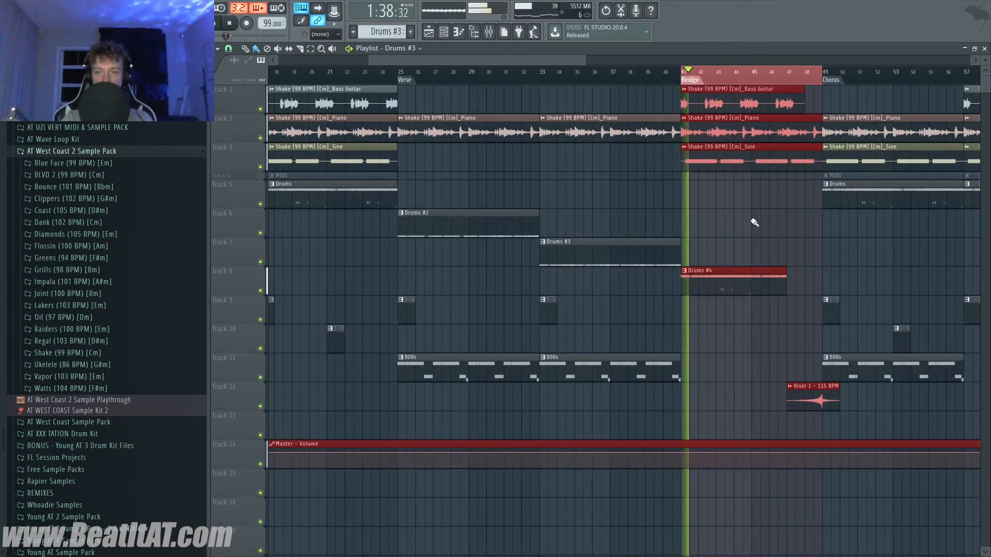
pyautogui.scroll(-3, 763, 165)
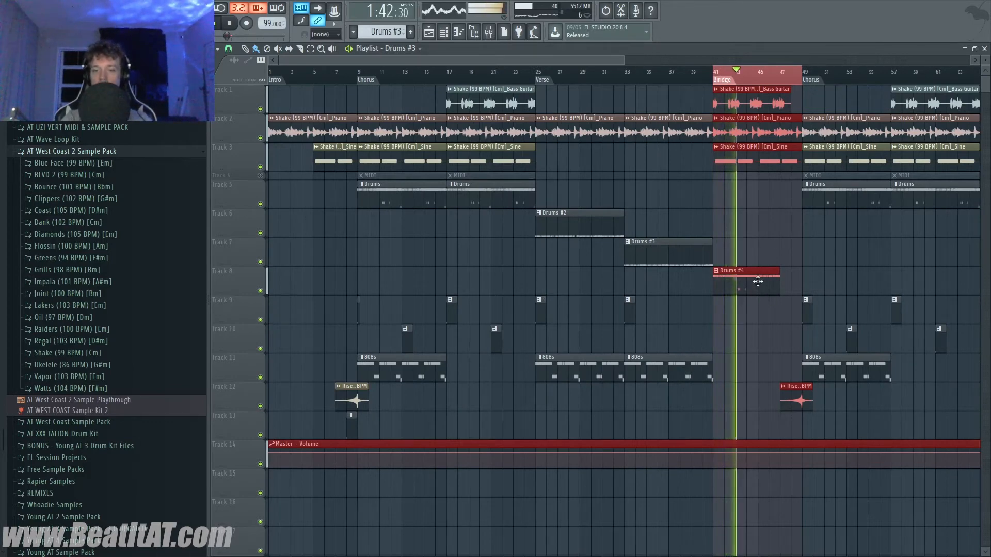
# Examine the Drums #4 pattern in the channel rack, audition it on its own, and return to the playlist
pyautogui.press('F5')
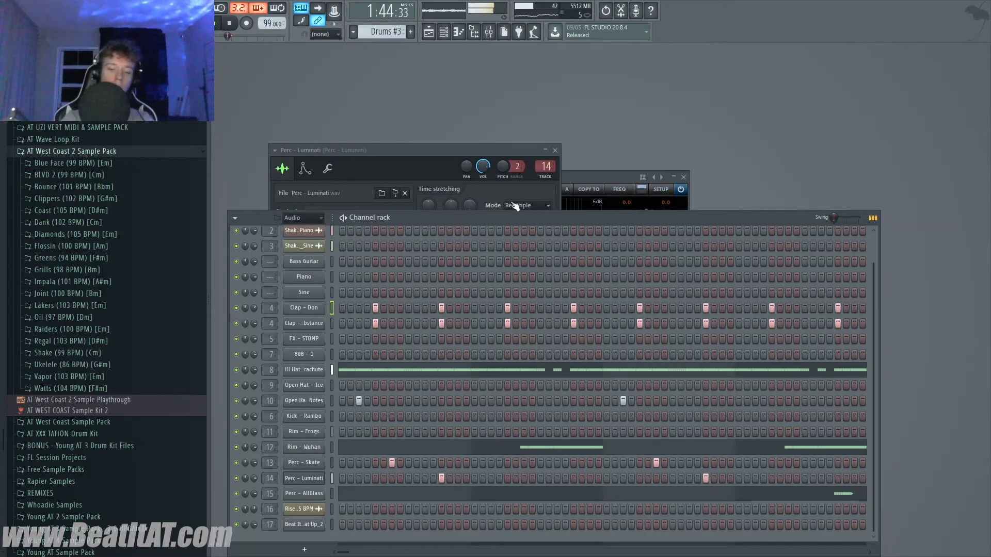
pyautogui.press('F5')
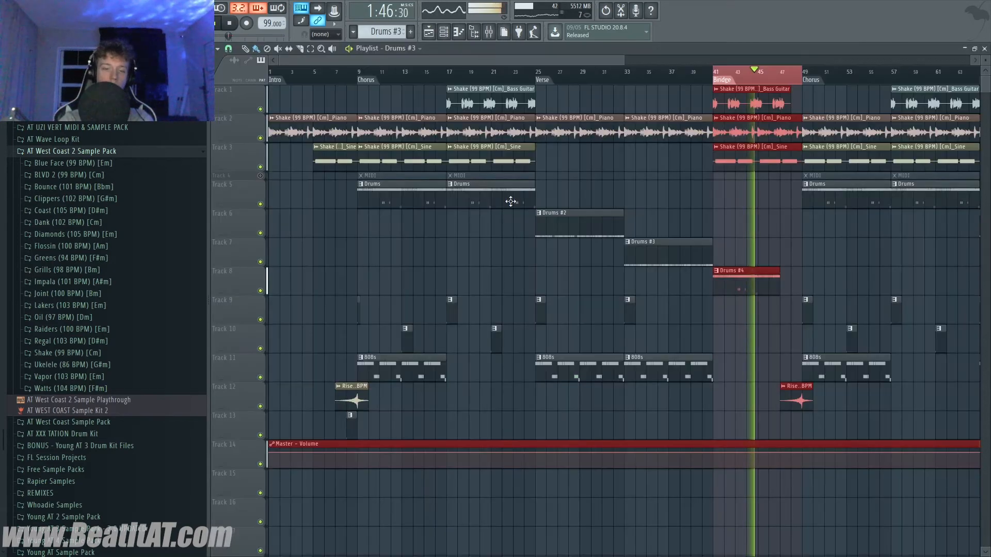
pyautogui.press('F6')
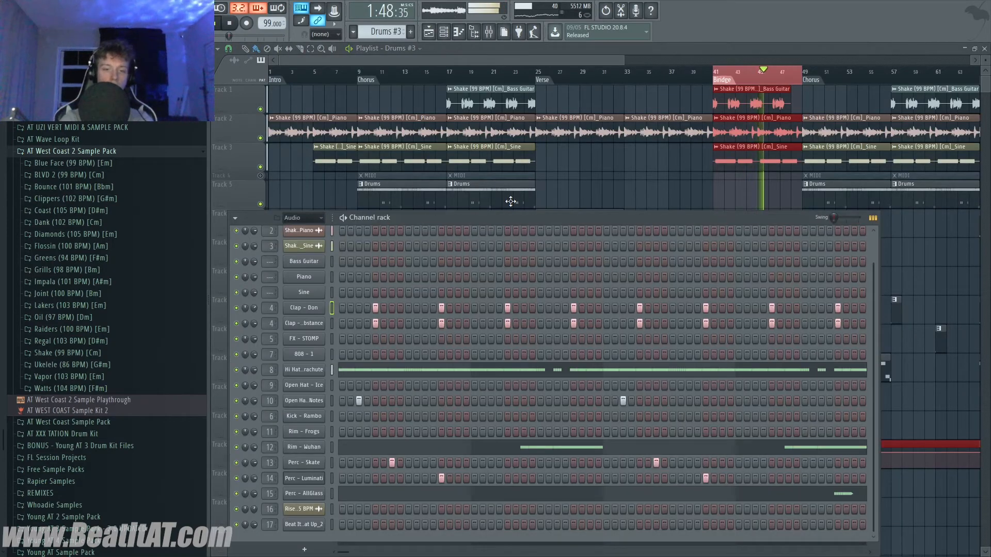
pyautogui.scroll(2, 602, 358)
pyautogui.scroll(-2, 627, 271)
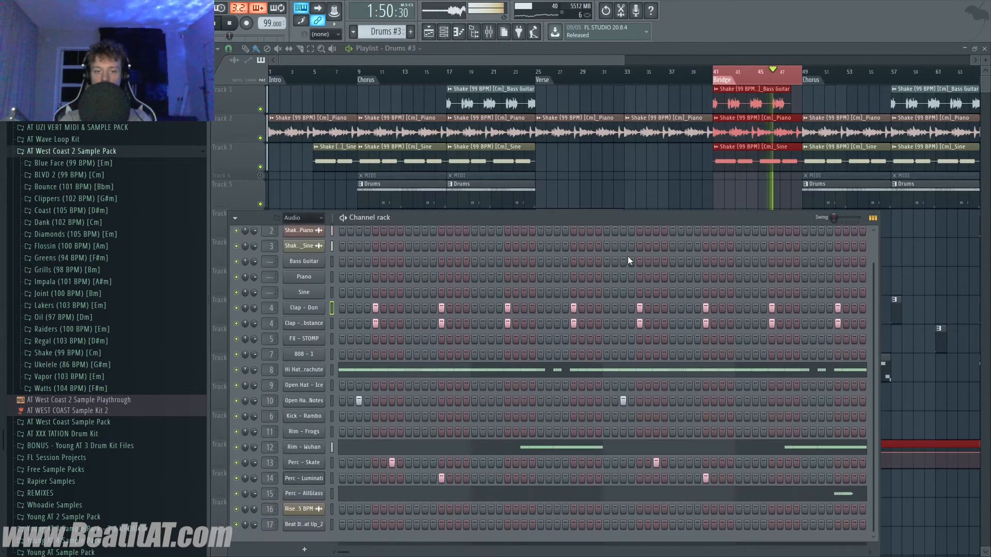
pyautogui.press('space')
pyautogui.press('KP_Add')
pyautogui.click(344, 217)
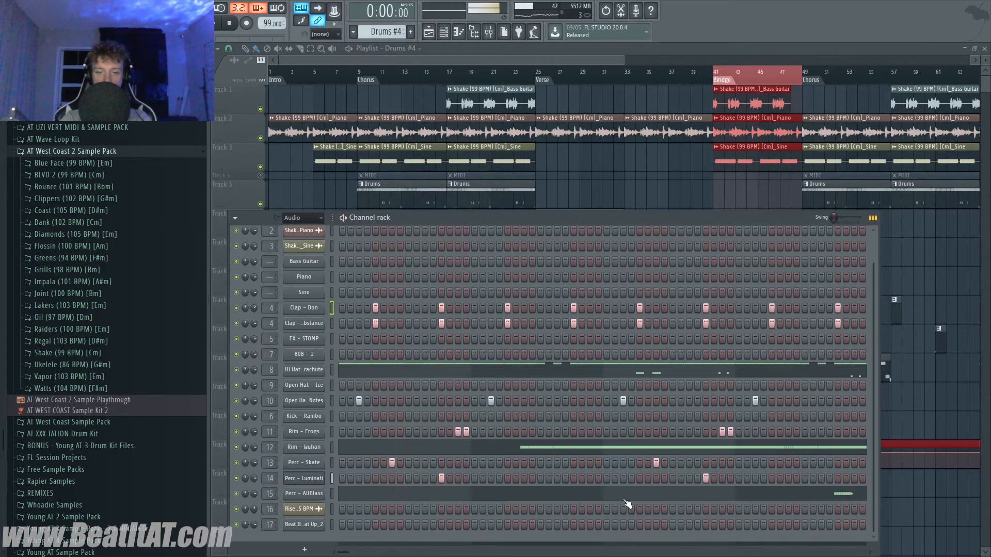
pyautogui.press('space')
pyautogui.click(793, 119)
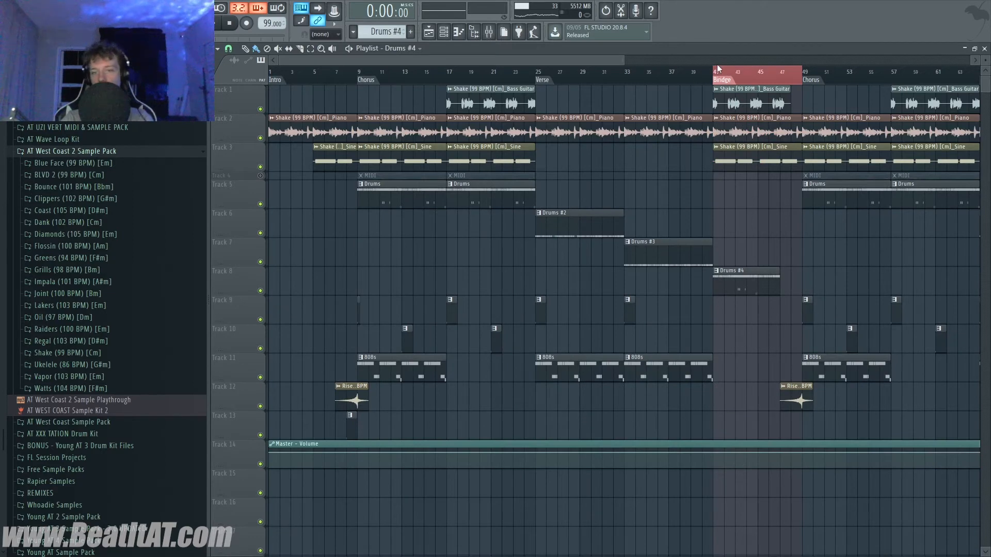
# Clear the Bridge time selection and briefly audition the second half of the first Chorus from bar 17
pyautogui.click(726, 80)
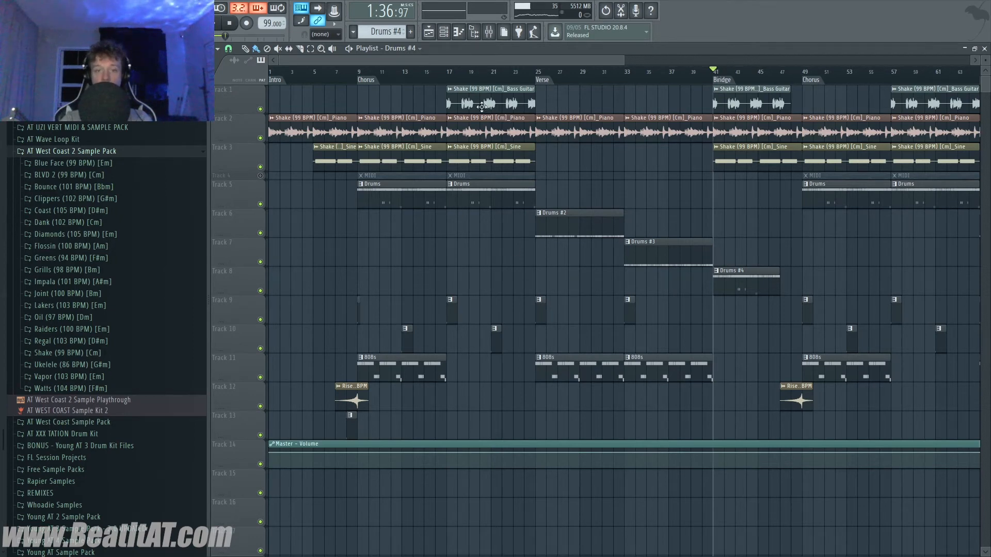
pyautogui.click(457, 79)
pyautogui.click(449, 81)
pyautogui.press('space')
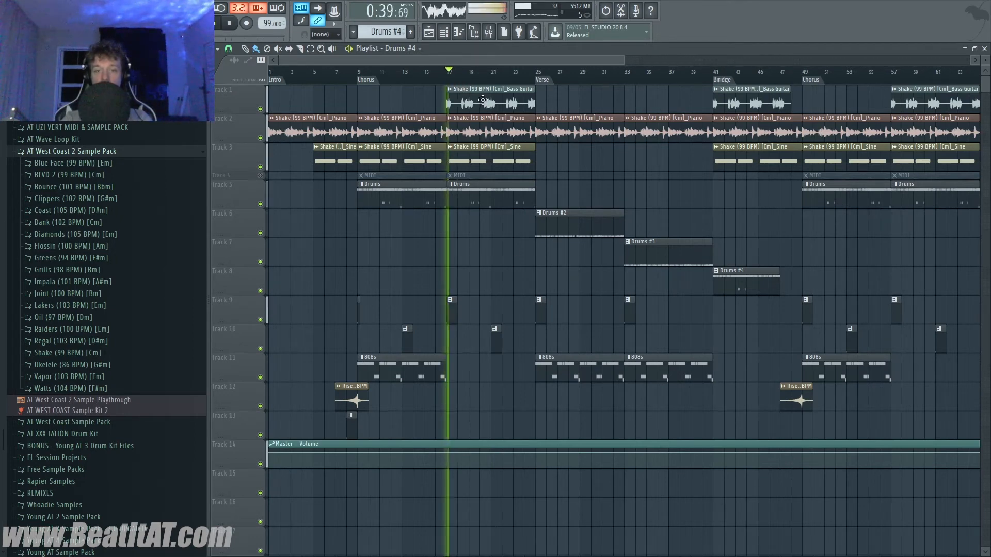
pyautogui.press('space')
# Move the playhead to the Bridge at bar 41 and on to the second Chorus at bar 49
pyautogui.click(724, 78)
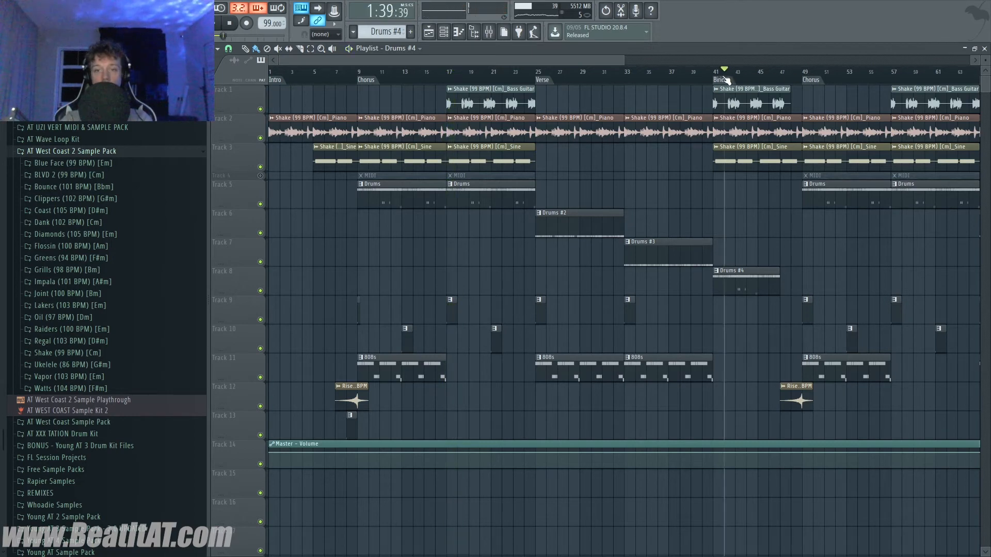
pyautogui.click(724, 77)
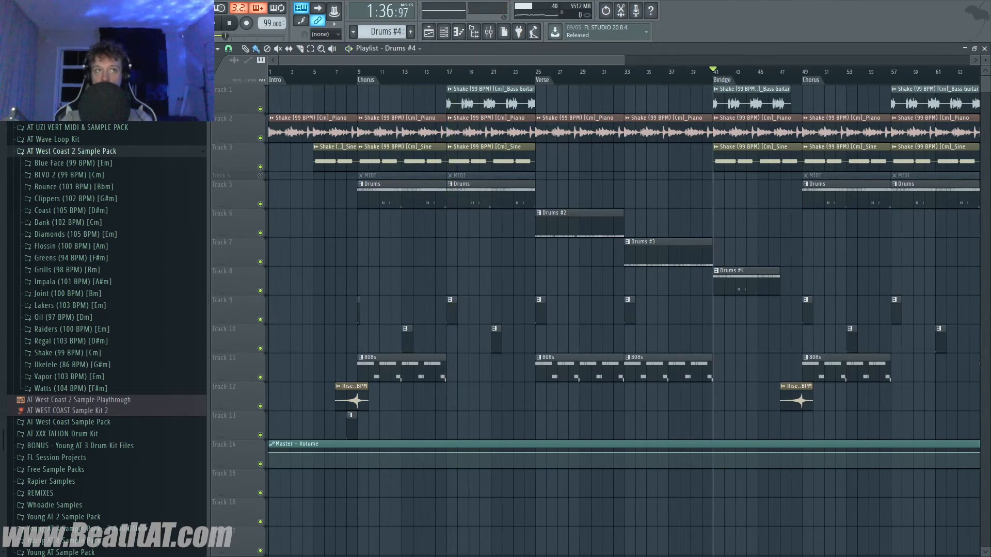
pyautogui.click(803, 73)
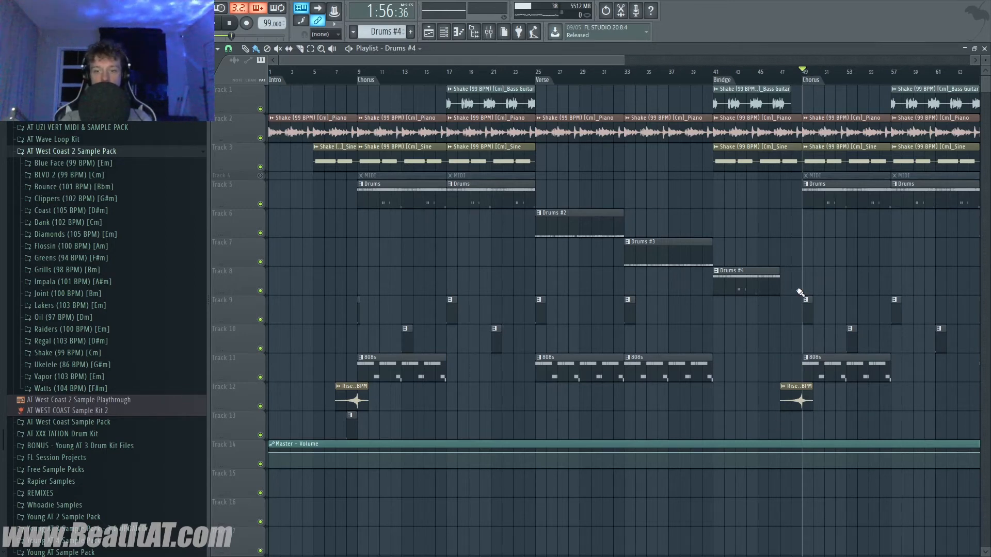
# Open the mixer and review the effects on the Shake Bass Guitar, Piano and Sine sample tracks
pyautogui.press('F9')
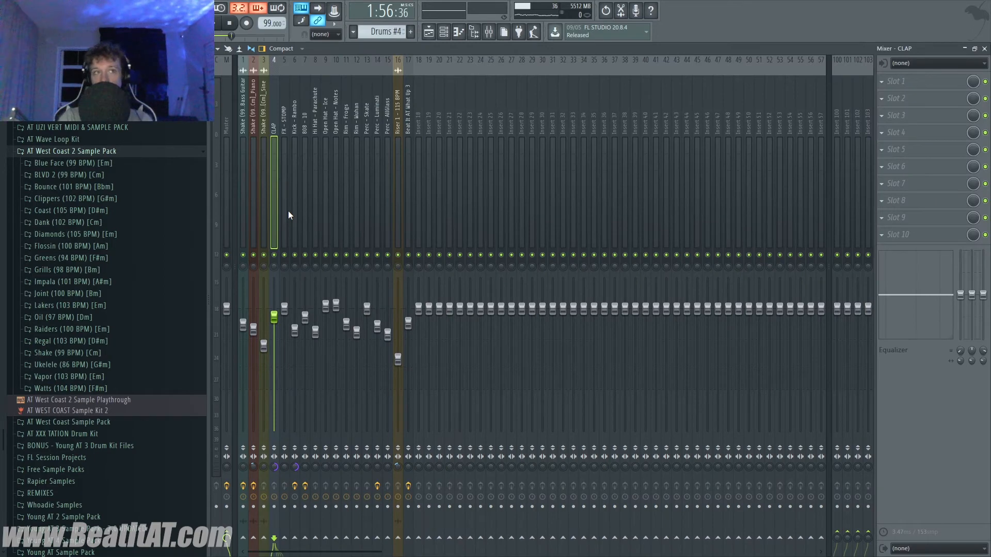
pyautogui.click(246, 185)
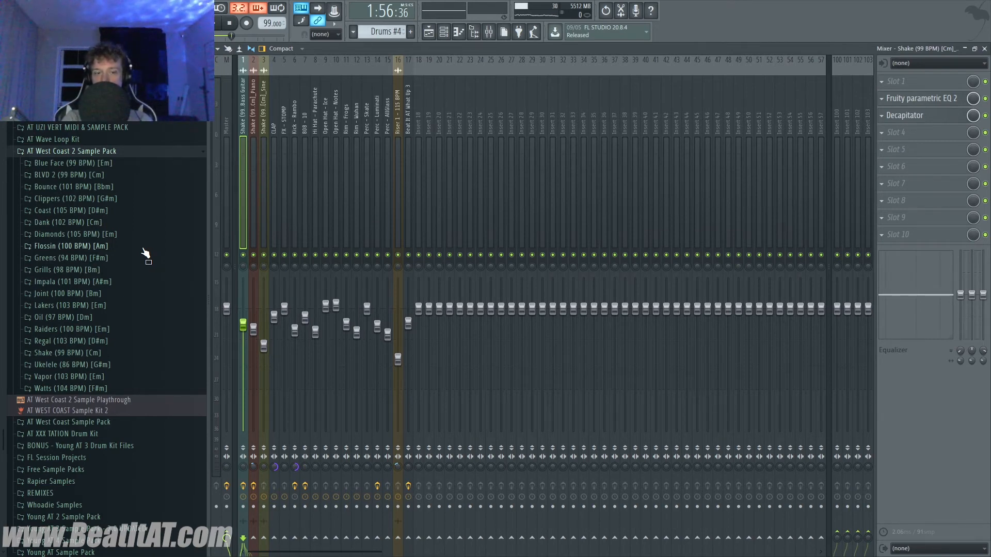
pyautogui.press('Right')
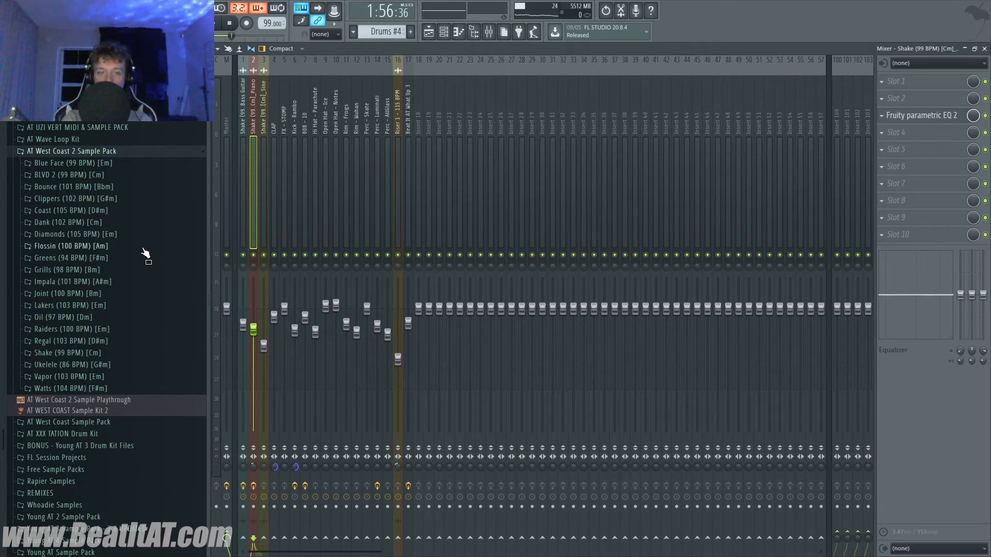
pyautogui.press('Right')
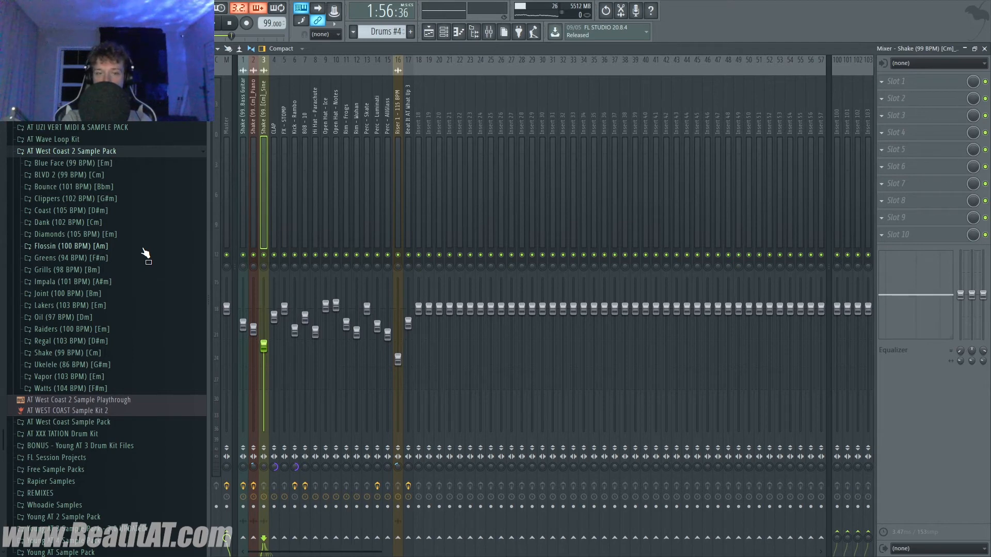
# Check the CLAP mixer track against its channels in the channel rack, and view the FX - STOMP track
pyautogui.press('Right')
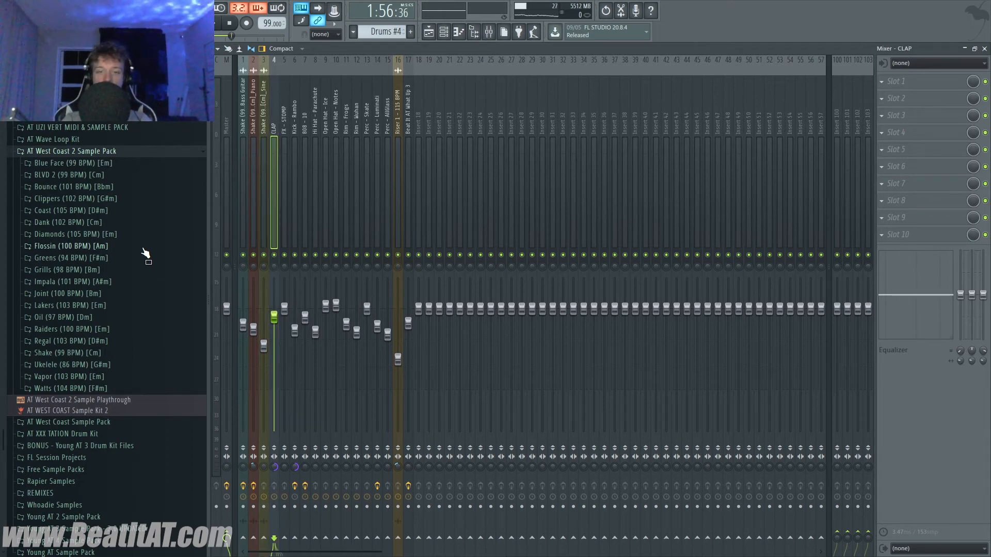
pyautogui.press('F6')
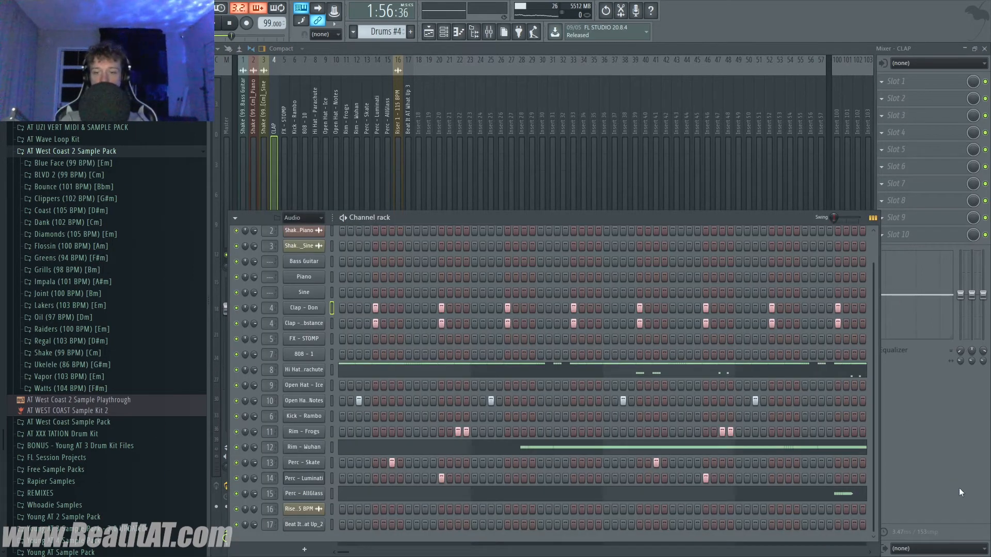
pyautogui.press('F6')
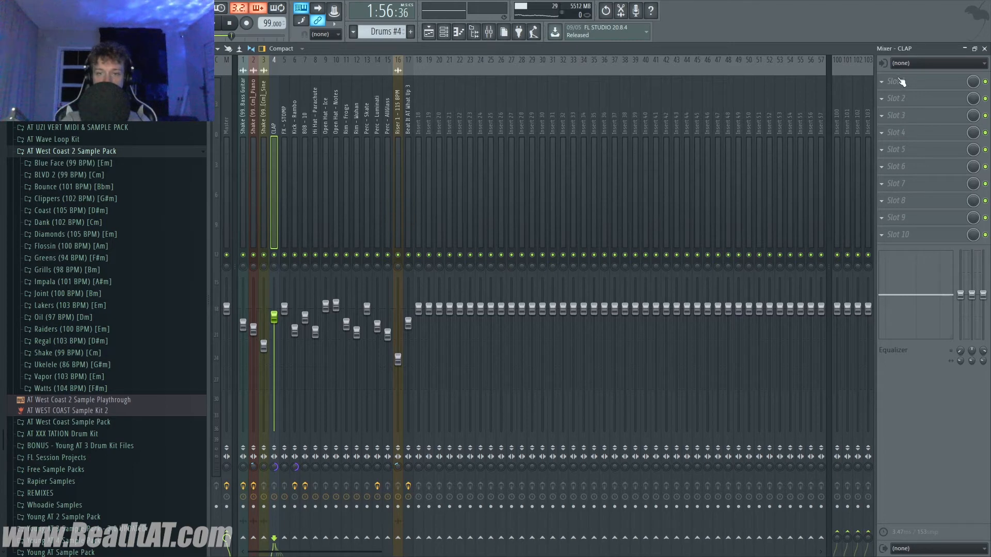
pyautogui.click(282, 161)
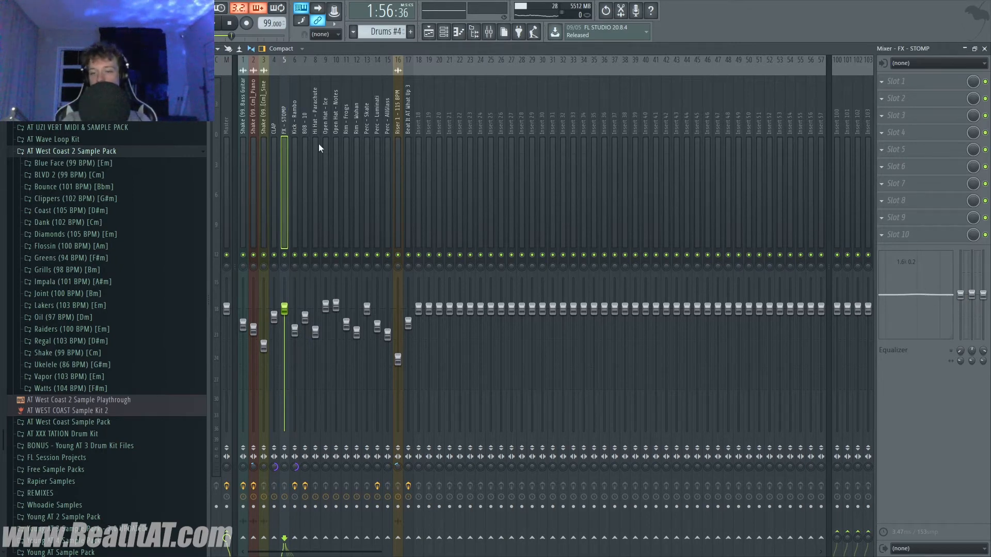
# Examine the Soundgoodizer on the Kick - Rambo track and compare it with the Soundgoodizer on the Master
pyautogui.scroll(-1, 319, 147)
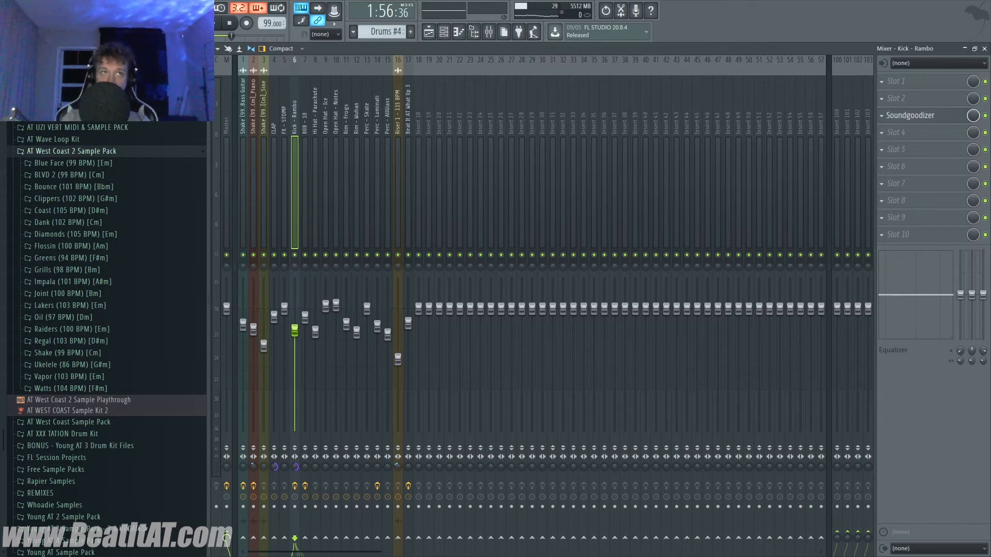
pyautogui.click(941, 115)
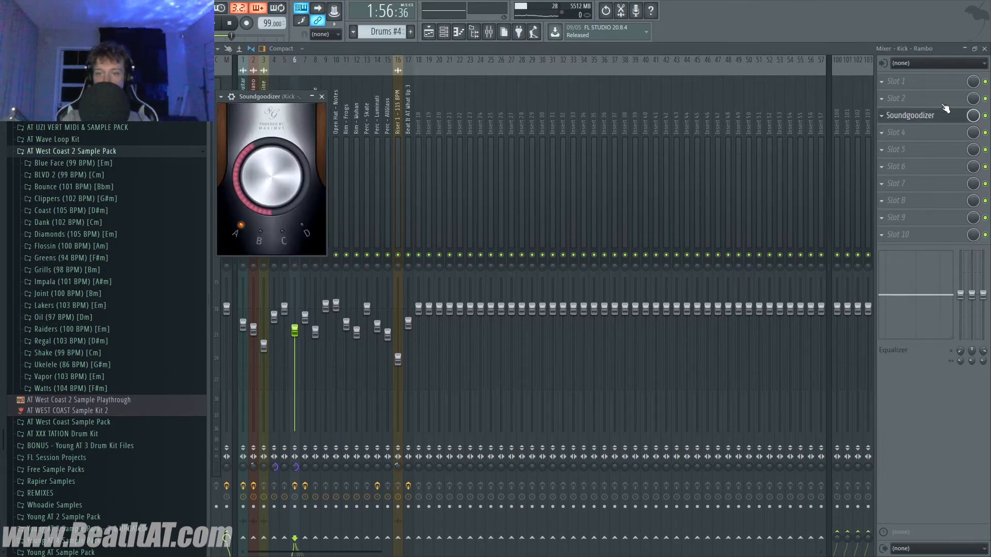
pyautogui.click(321, 98)
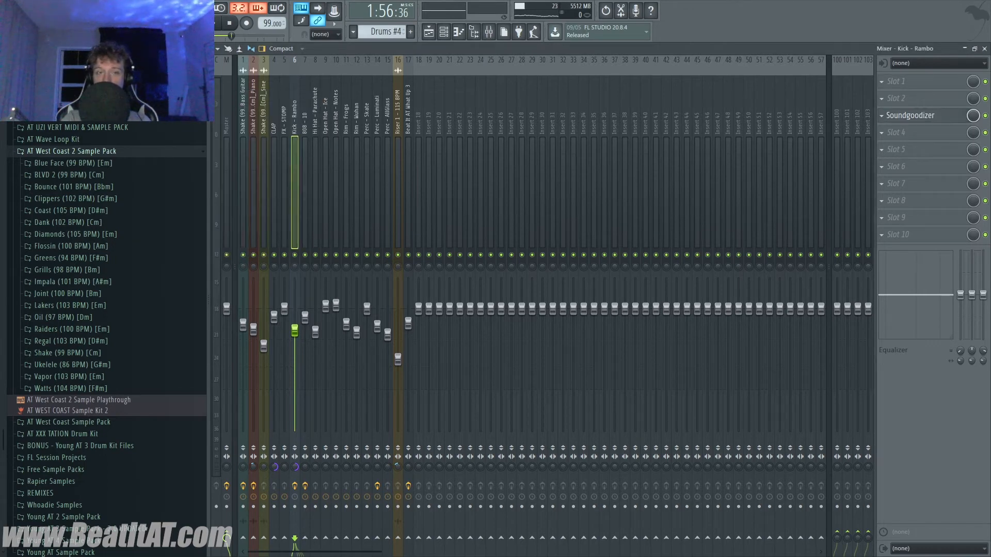
pyautogui.click(223, 125)
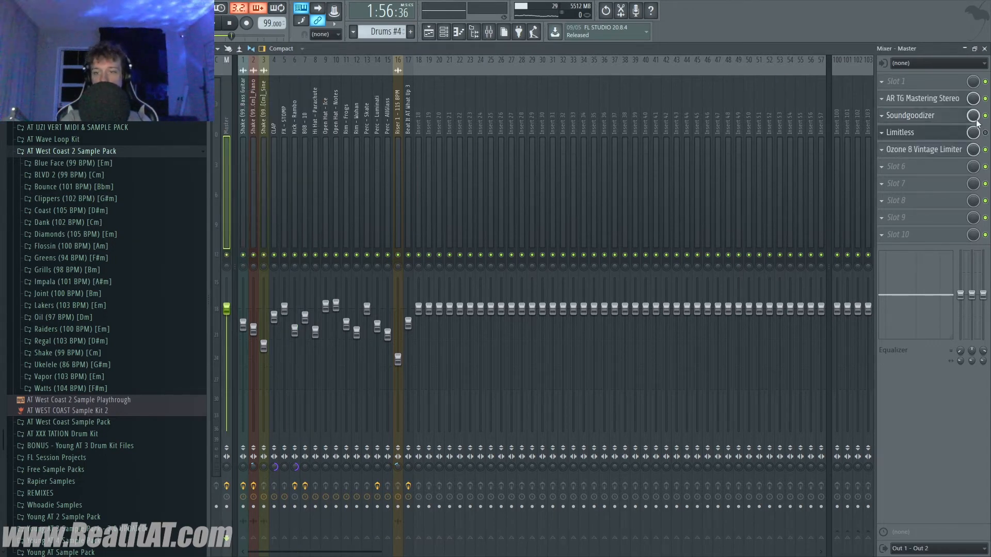
pyautogui.click(929, 117)
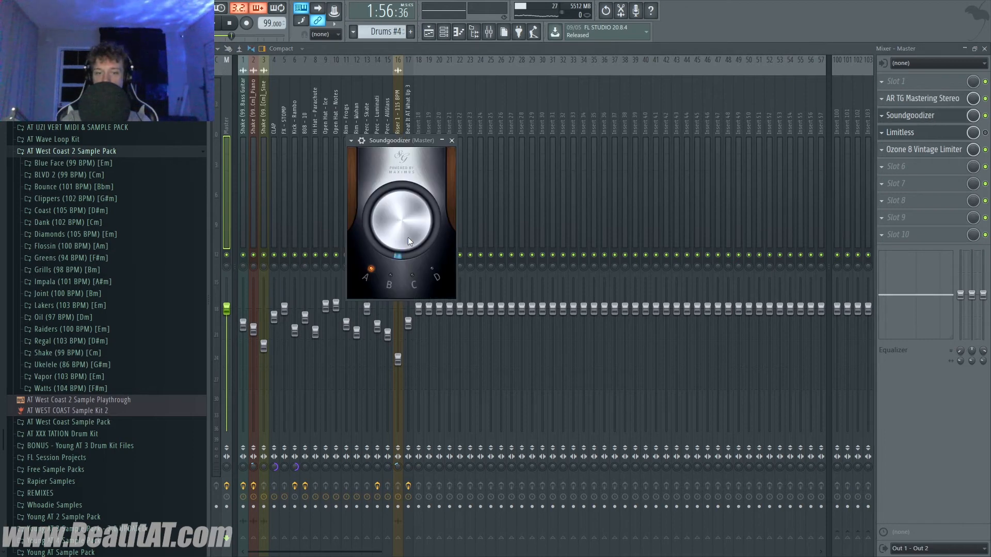
pyautogui.click(452, 141)
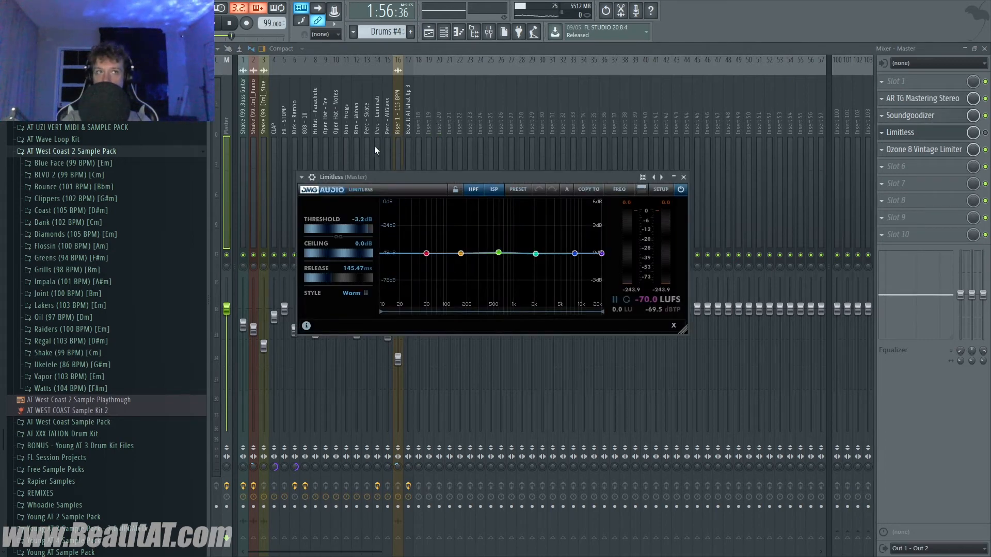
# Move through the stomp and kick mixer tracks to 808 - 10 and view its Fruity parametric EQ 2
pyautogui.click(305, 124)
pyautogui.click(283, 140)
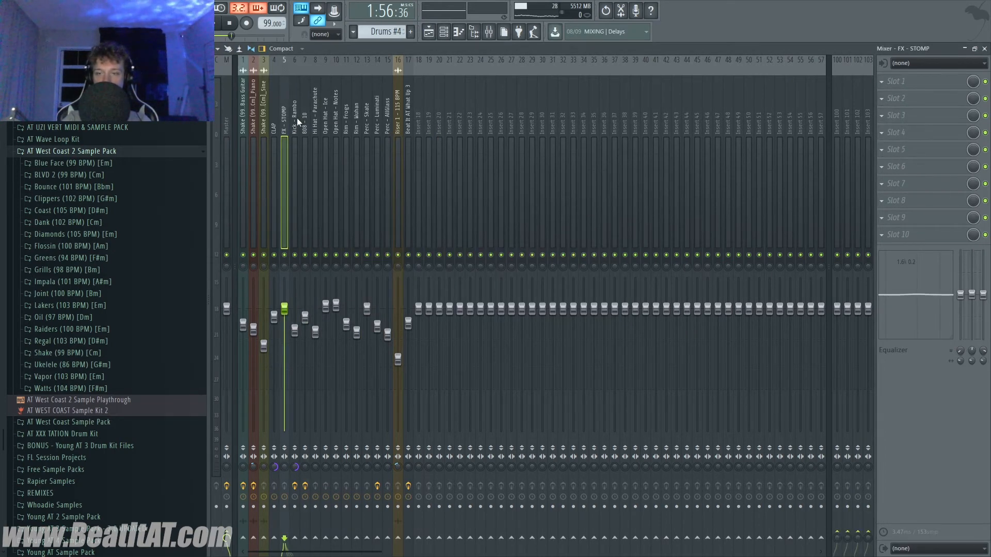
pyautogui.press('Right')
pyautogui.press('Right')
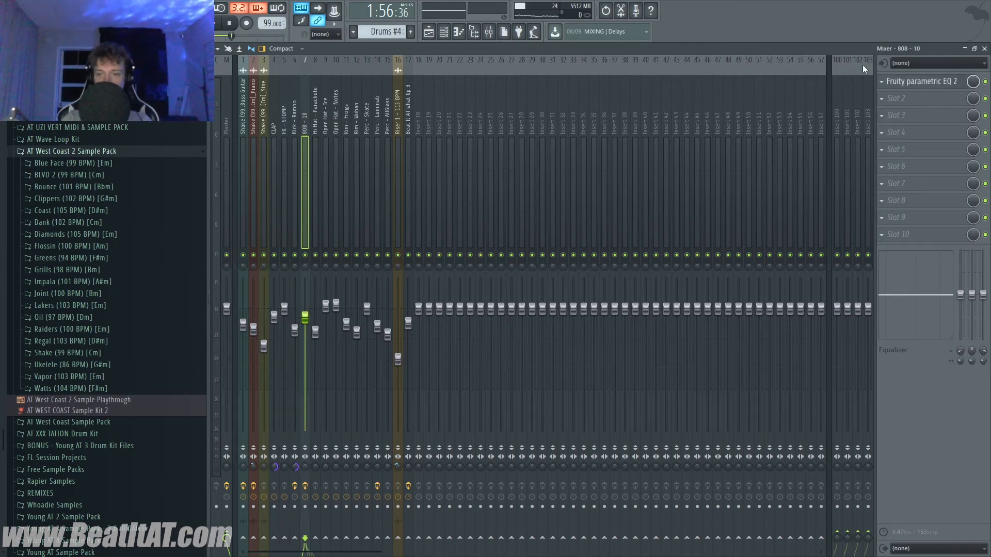
pyautogui.click(960, 83)
# Examine the Rim - Wuhan track's equalizer and briefly play the second Chorus to hear it in the mix
pyautogui.click(357, 133)
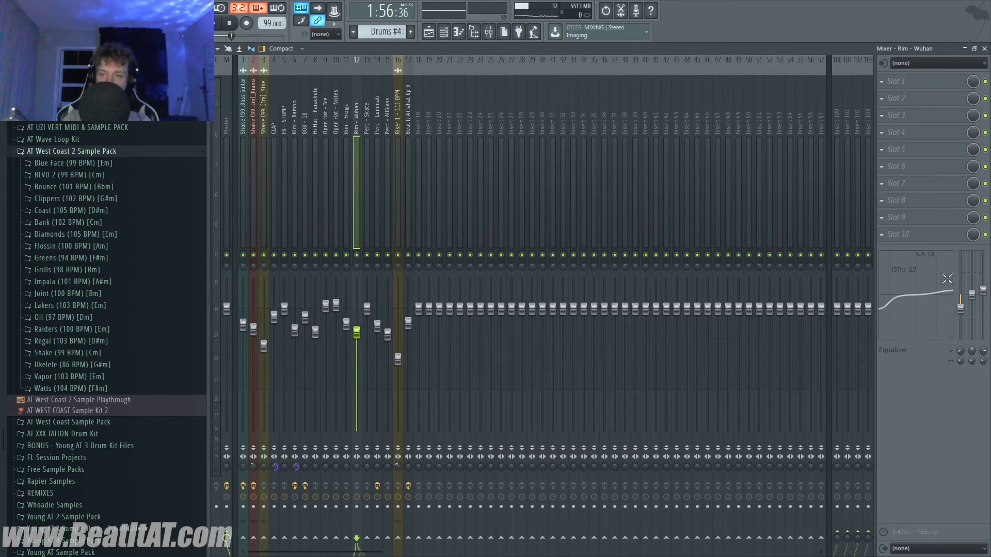
pyautogui.press('space')
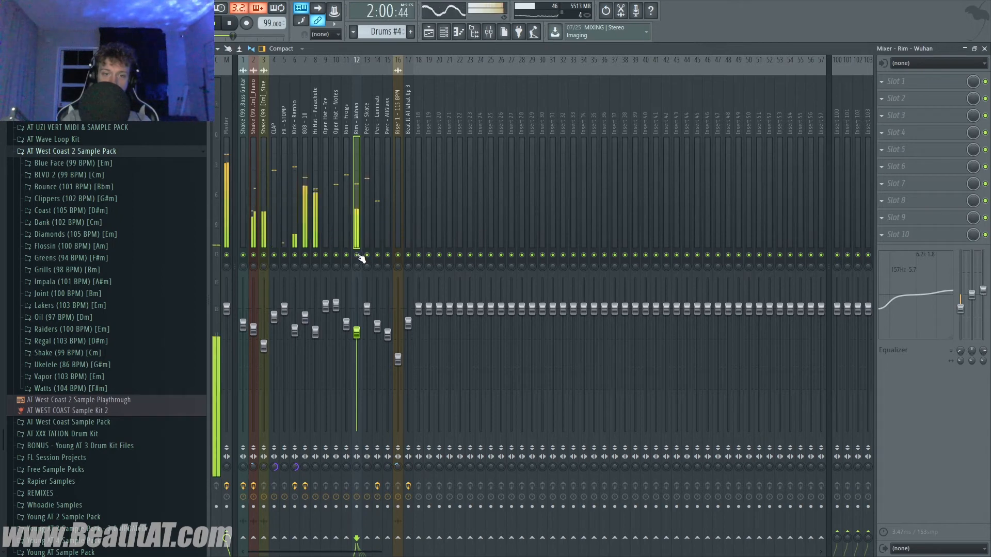
pyautogui.press('space')
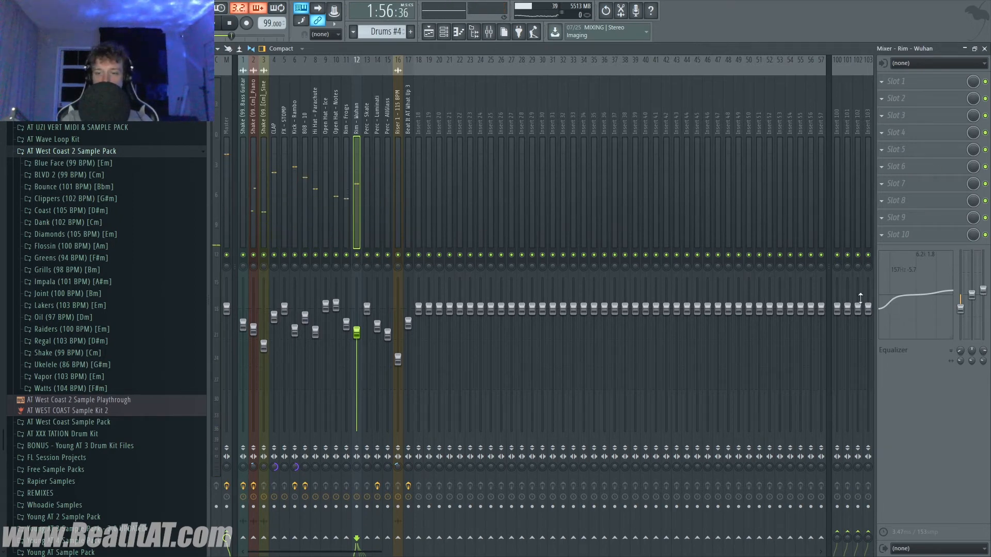
# Review the effects and equalizer on the Perc - Skate, Perc - Luminati, Perc - AllGlass, Riser 1 and Beat It AT tracks
pyautogui.click(366, 150)
pyautogui.click(359, 156)
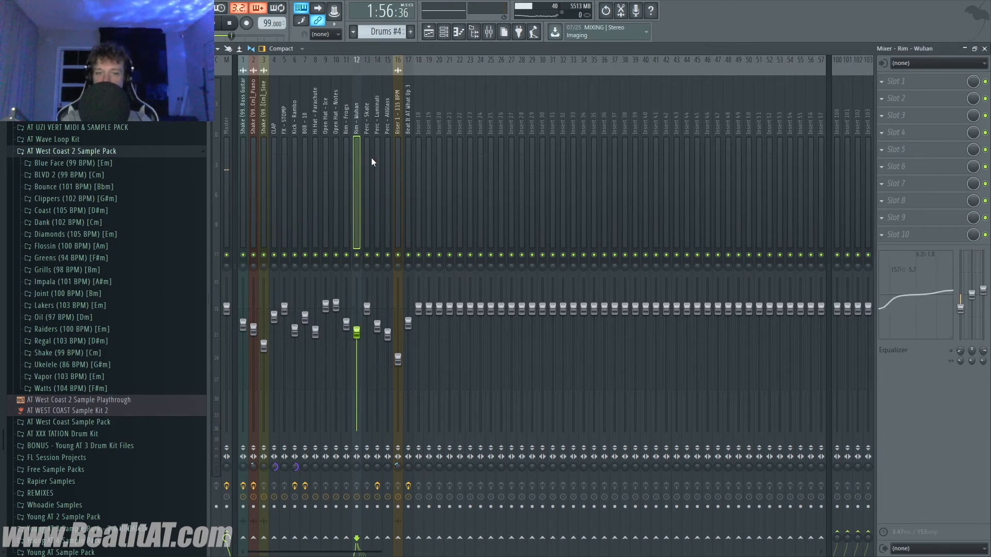
pyautogui.click(369, 156)
pyautogui.click(374, 159)
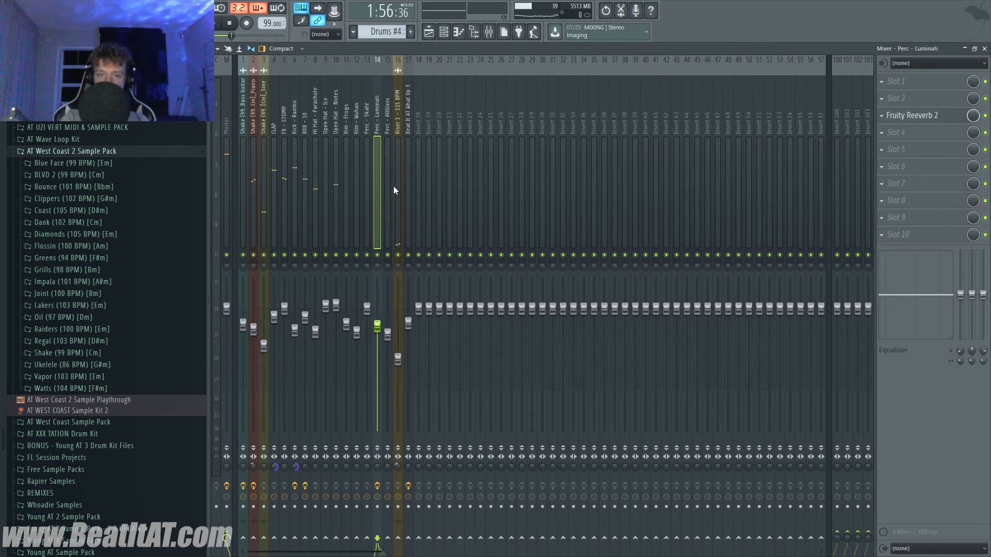
pyautogui.click(389, 166)
pyautogui.press('Right')
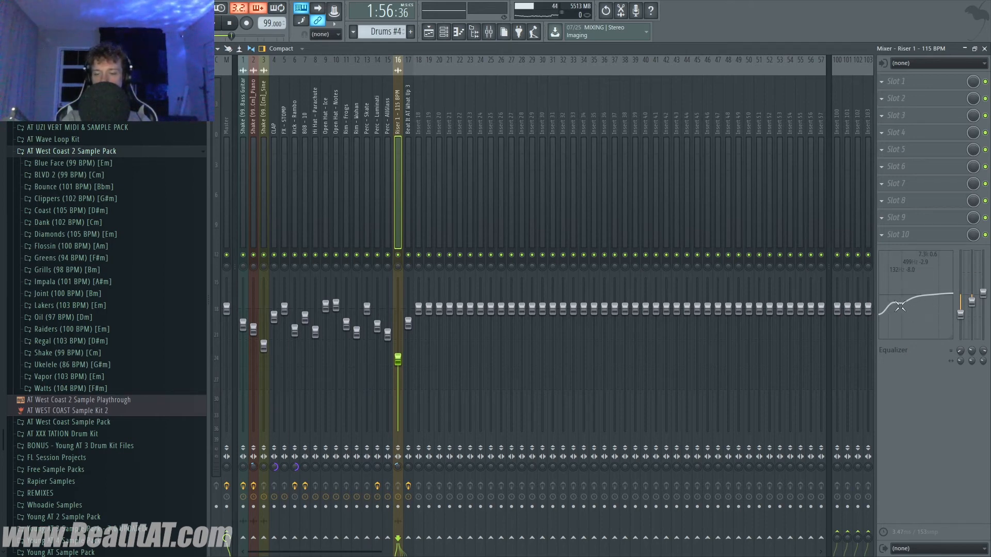
pyautogui.click(407, 111)
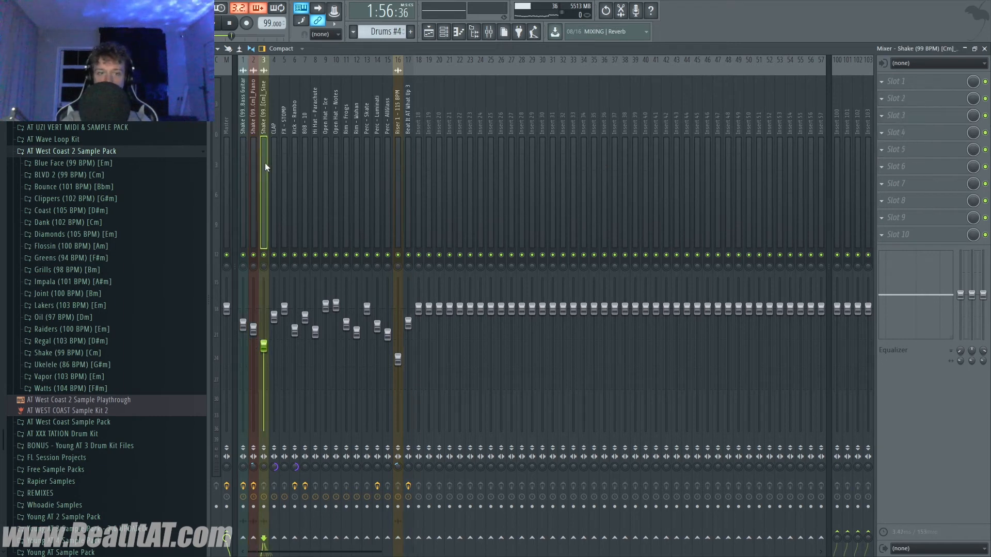
# Return to the Master track and examine the tone settings of its AR TG Mastering Stereo plugin
pyautogui.click(367, 170)
pyautogui.hscroll(1, 224, 138)
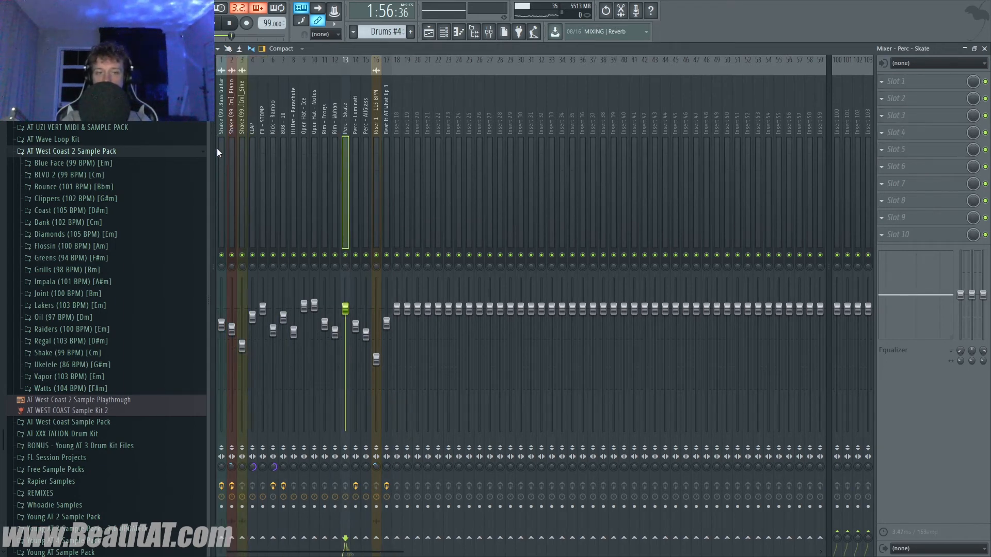
pyautogui.hscroll(-1, 217, 147)
pyautogui.click(229, 134)
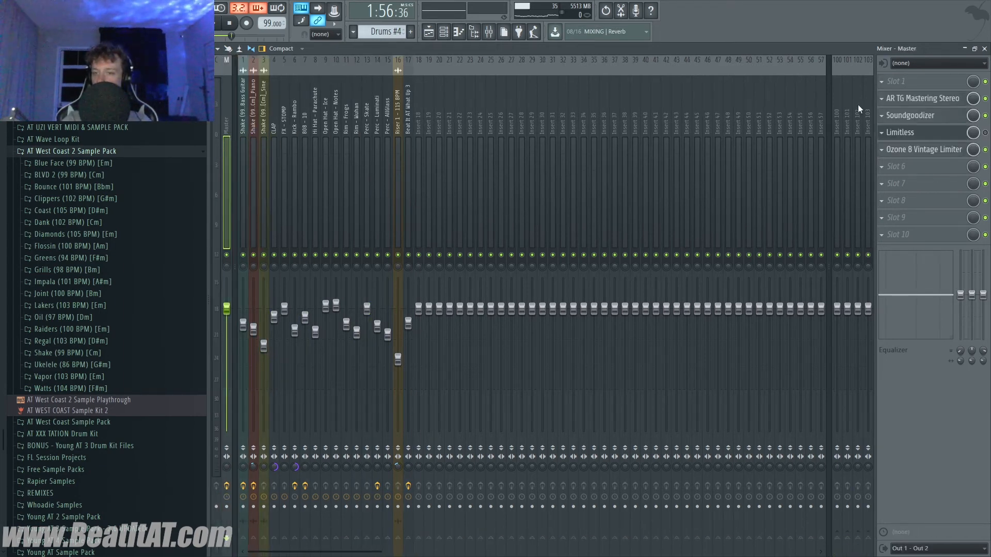
pyautogui.click(917, 101)
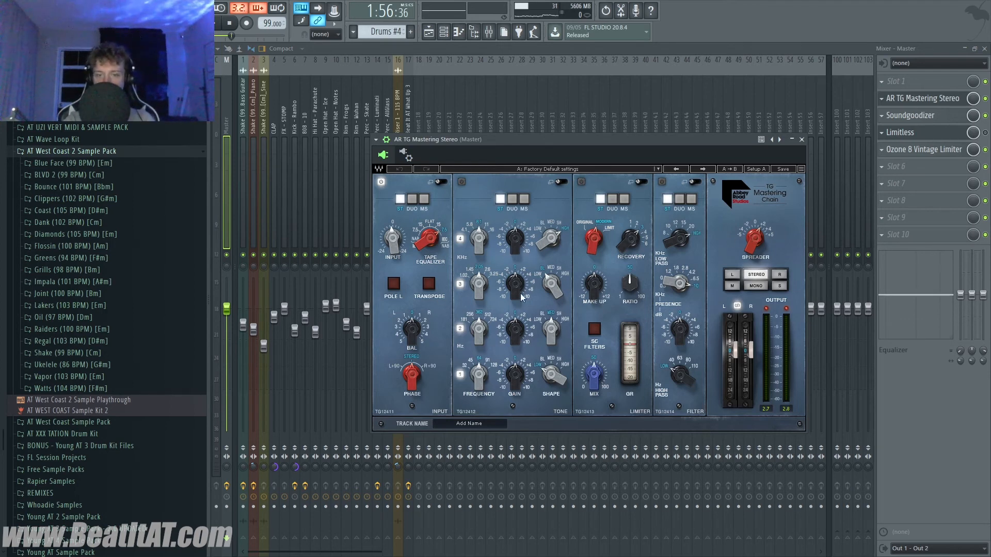
pyautogui.click(515, 329)
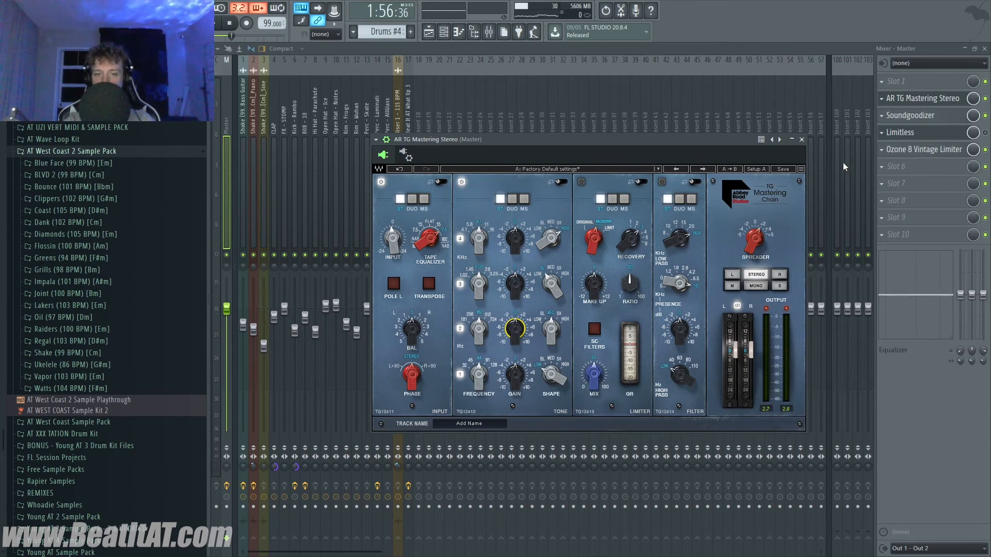
# Review the settings of Limitless, Soundgoodizer and Ozone 8 Vintage Limiter on the Master track
pyautogui.click(924, 134)
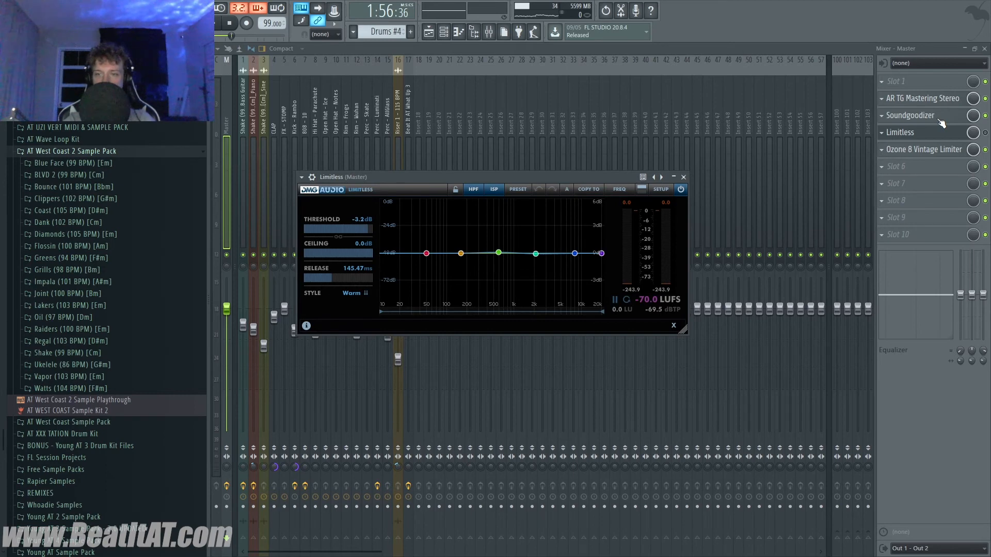
pyautogui.click(912, 117)
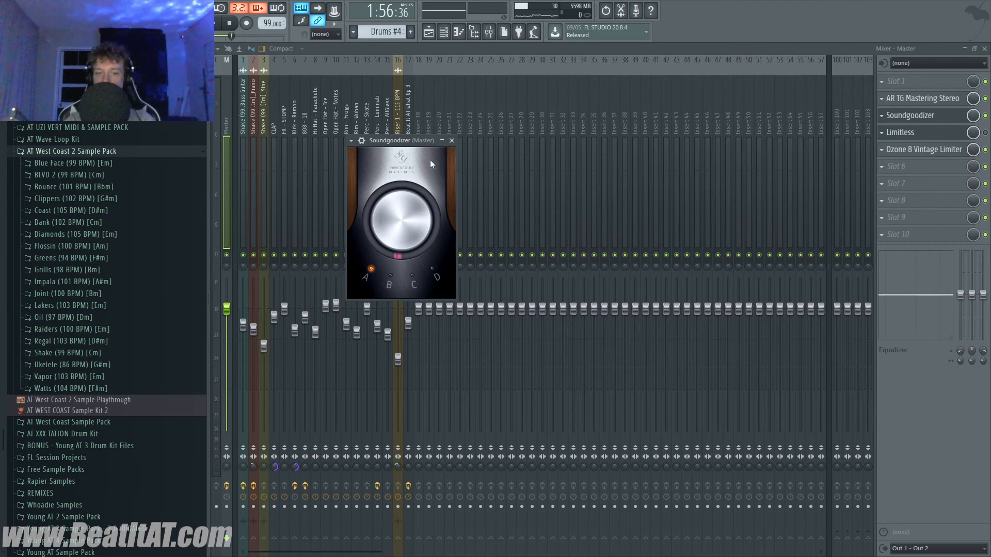
pyautogui.click(452, 140)
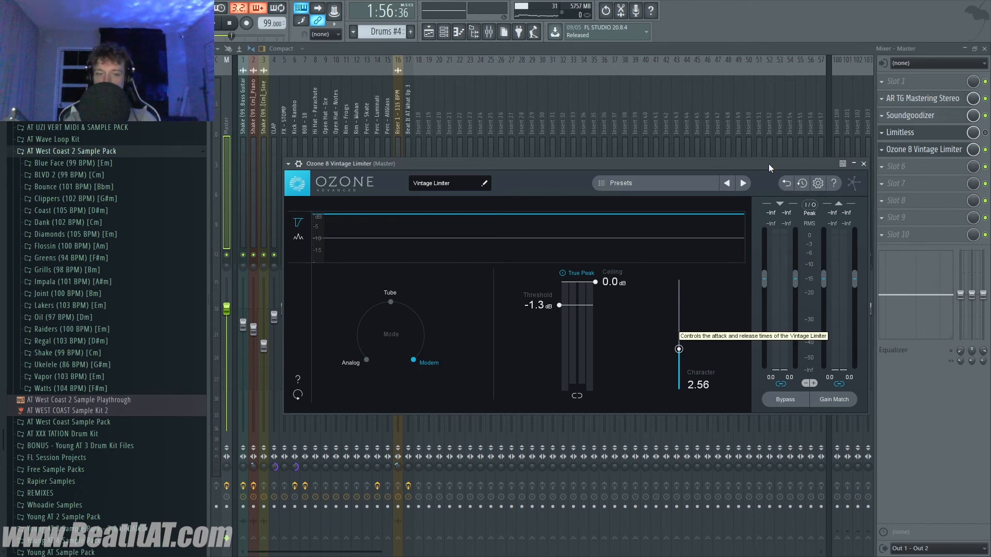
pyautogui.click(863, 163)
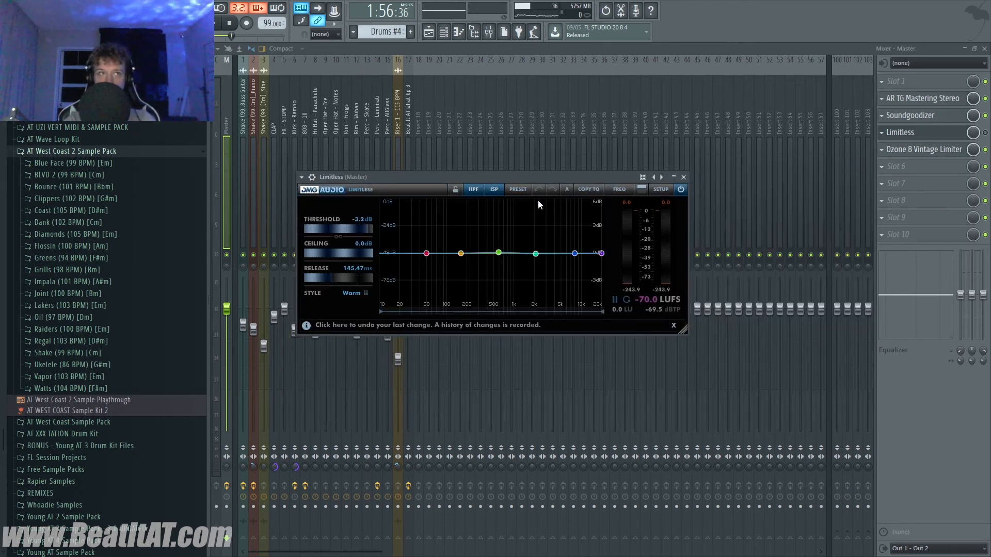
pyautogui.click(683, 177)
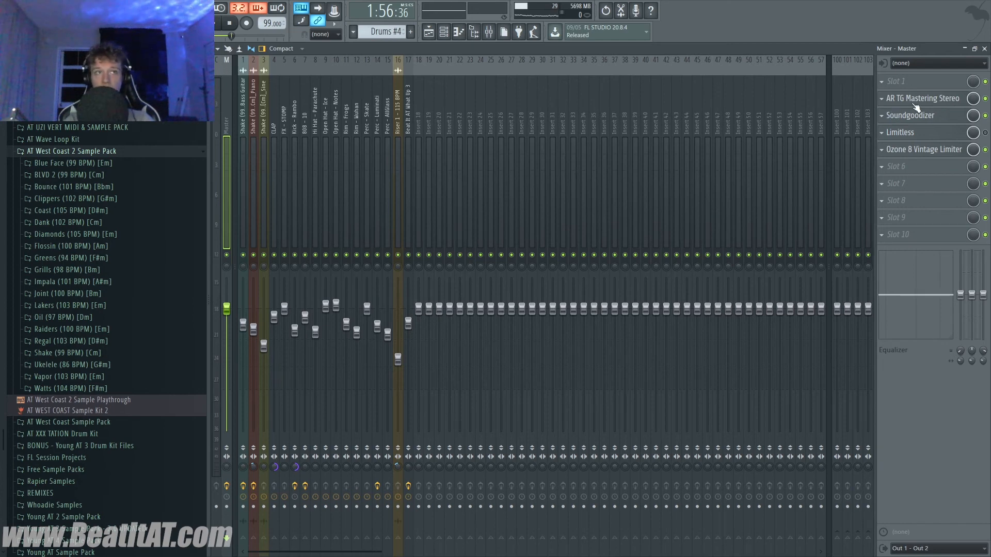
# Close the mixer and channel rack, and start a new empty project
pyautogui.click(980, 47)
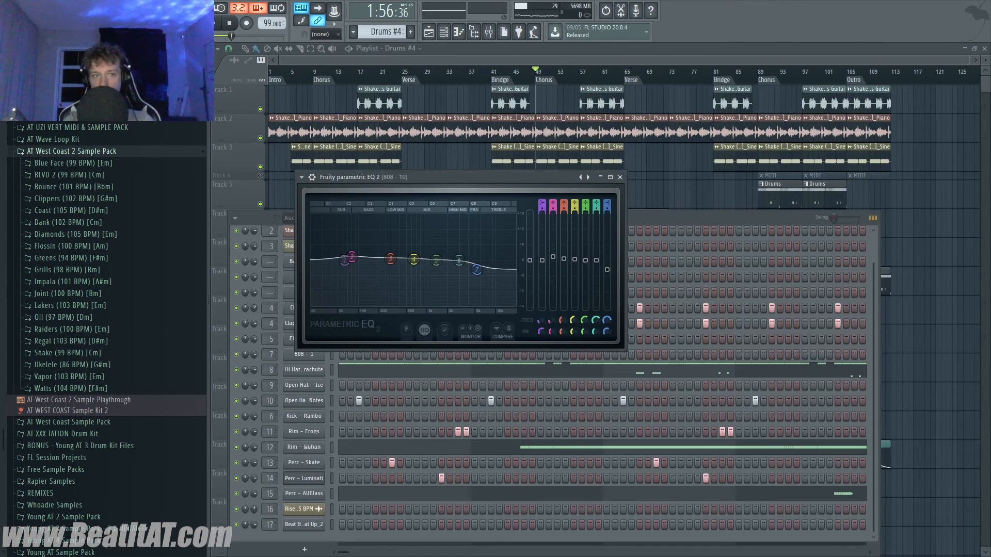
pyautogui.click(910, 205)
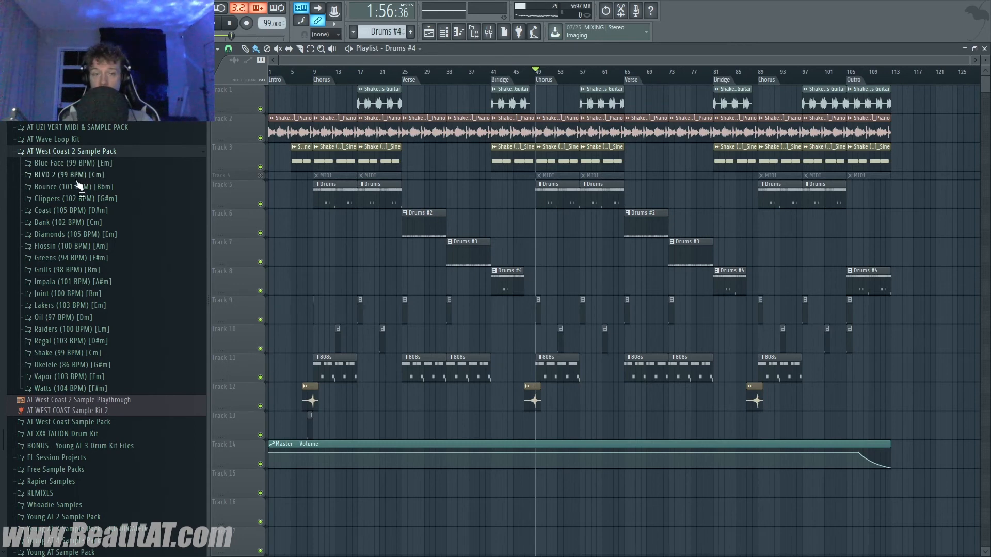
pyautogui.click(12, 7)
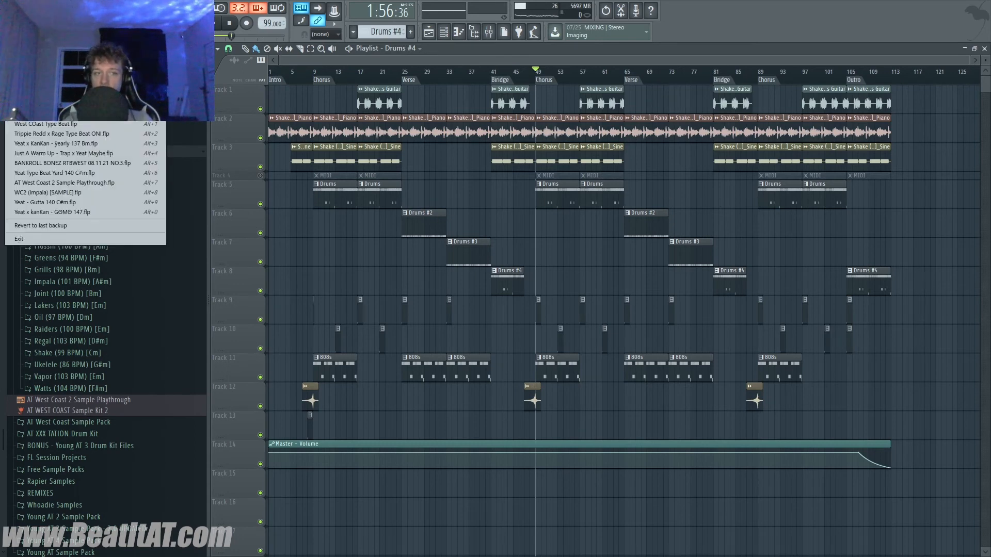
pyautogui.click(13, 7)
pyautogui.click(12, 8)
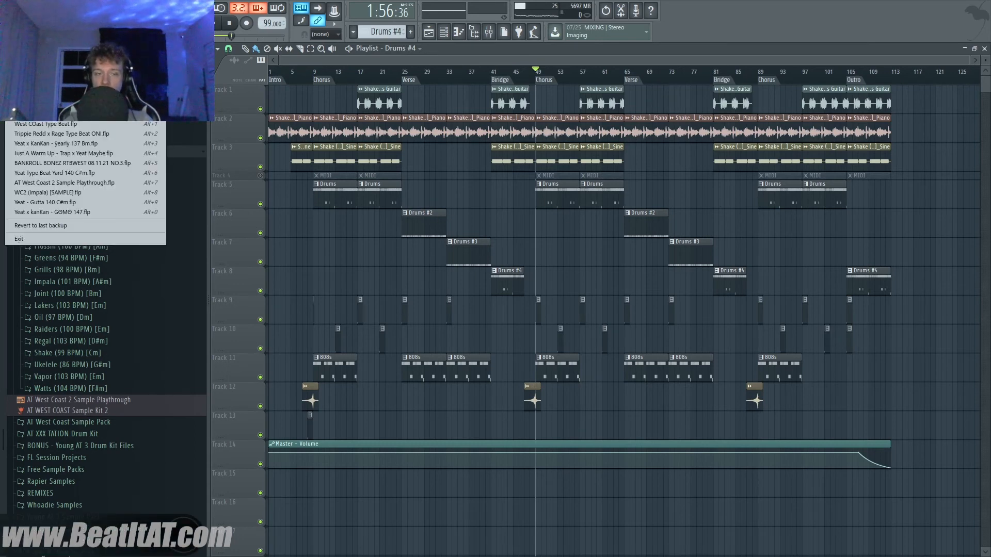
pyautogui.click(21, 22)
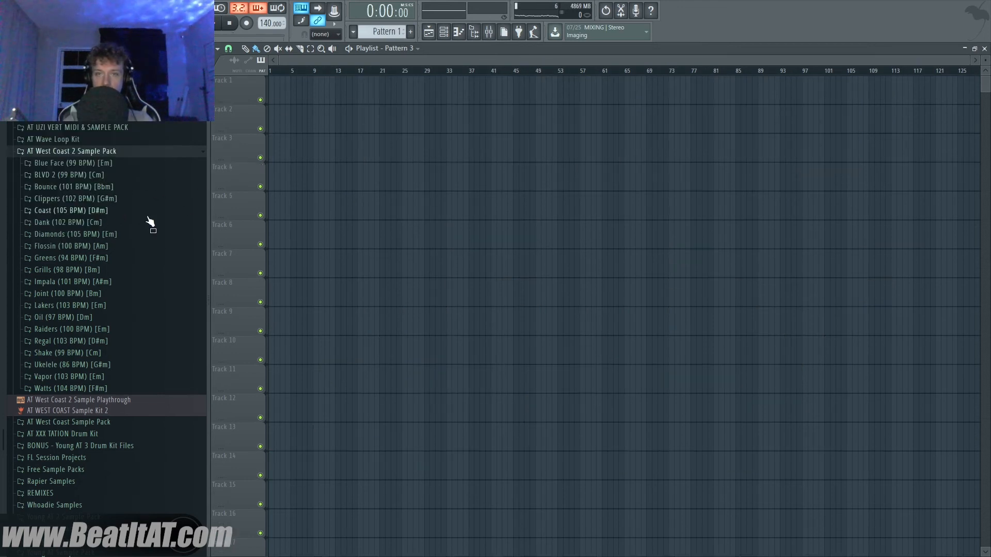
# Place the Clippers, Bounce, Blue Face and Impala loops from AT West Coast 2 Sample Pack end to end, alternating between Track 1 and Track 2
pyautogui.click(144, 199)
pyautogui.moveTo(132, 224); pyautogui.dragTo(539, 343)
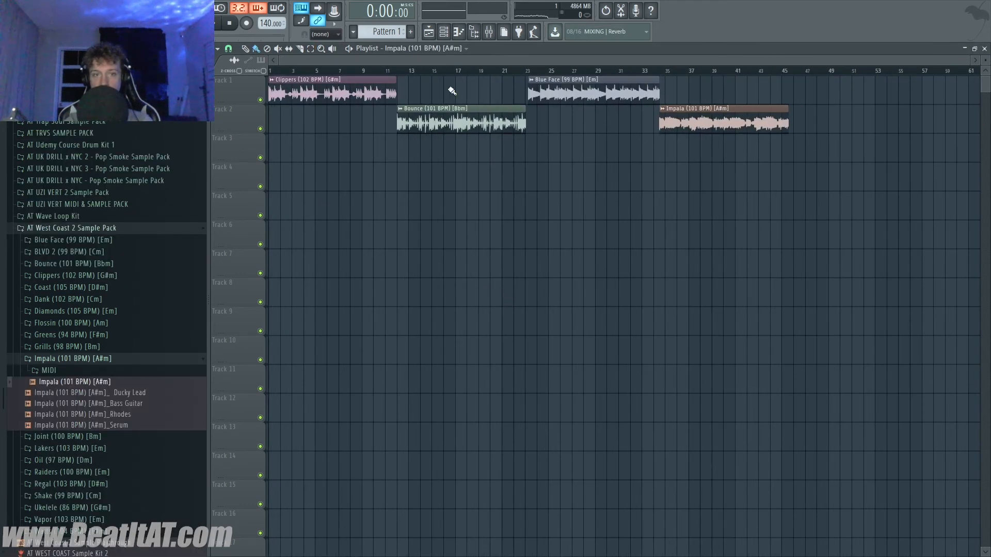
pyautogui.scroll(-1, 387, 98)
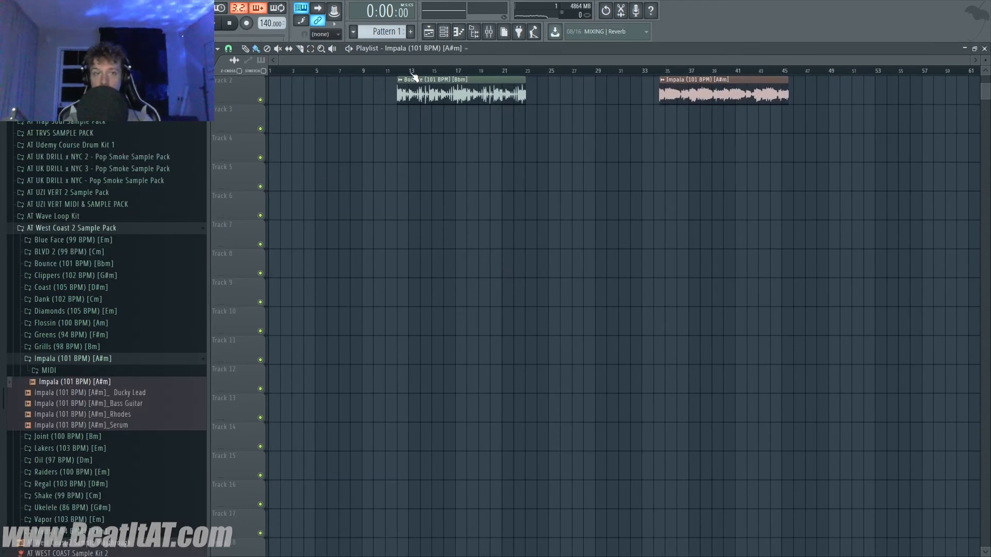
pyautogui.scroll(1, 415, 78)
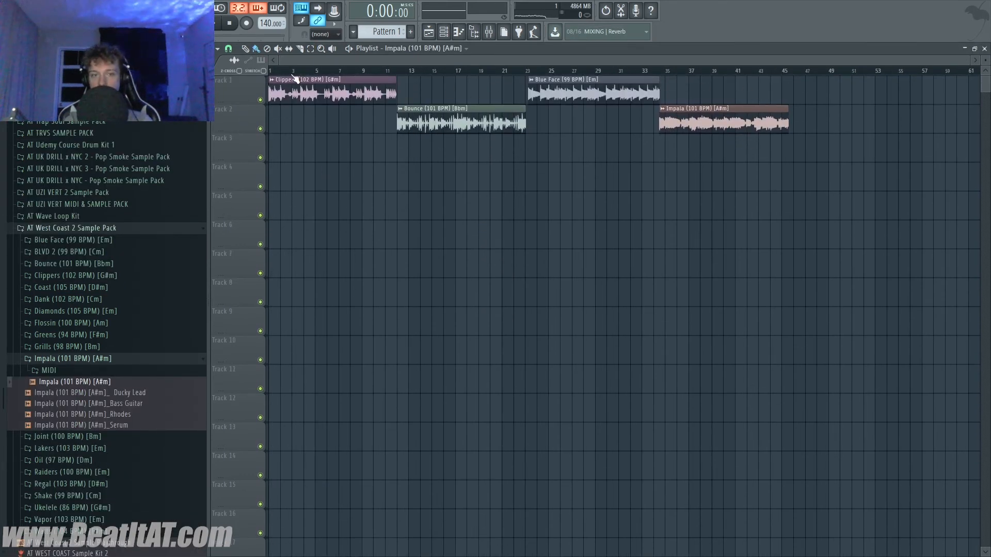
# Start playback from the beginning of the playlist and look at the MIDI files in the Impala sample folder
pyautogui.moveTo(292, 71); pyautogui.dragTo(269, 71)
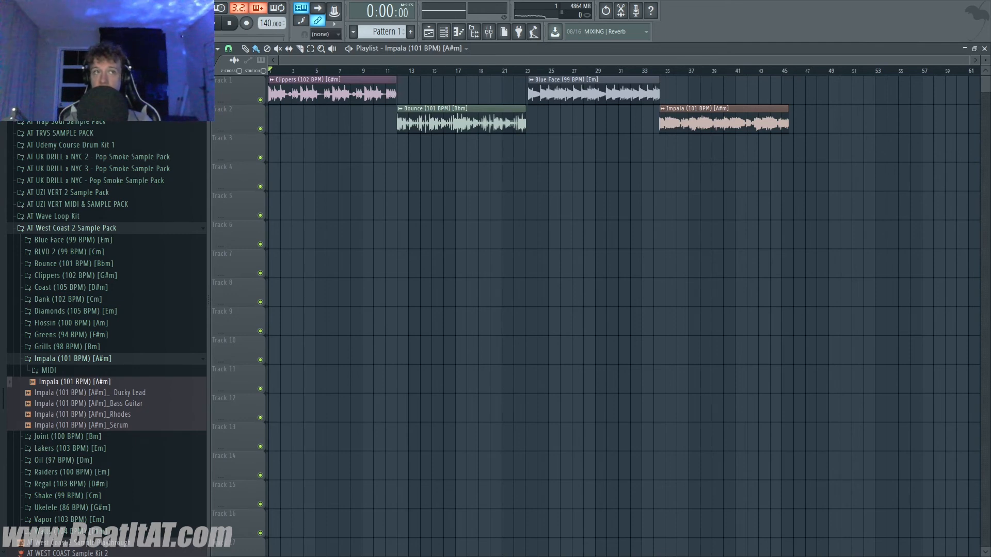
pyautogui.press('space')
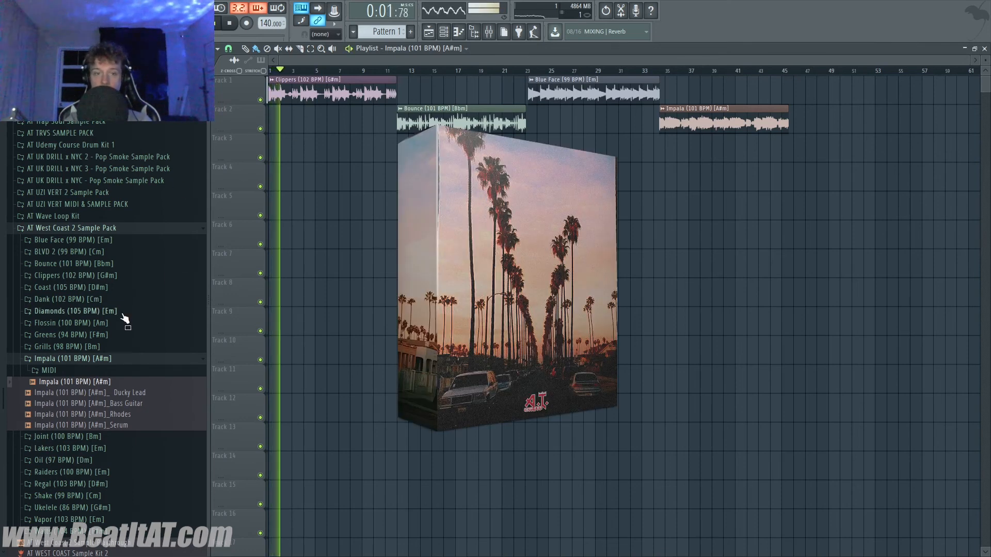
pyautogui.click(75, 371)
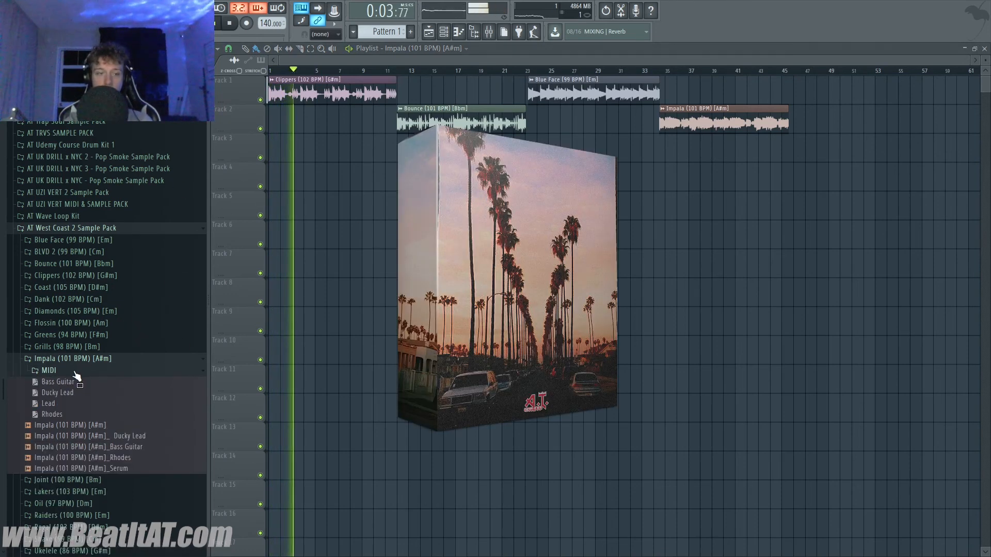
pyautogui.click(74, 372)
pyautogui.click(81, 361)
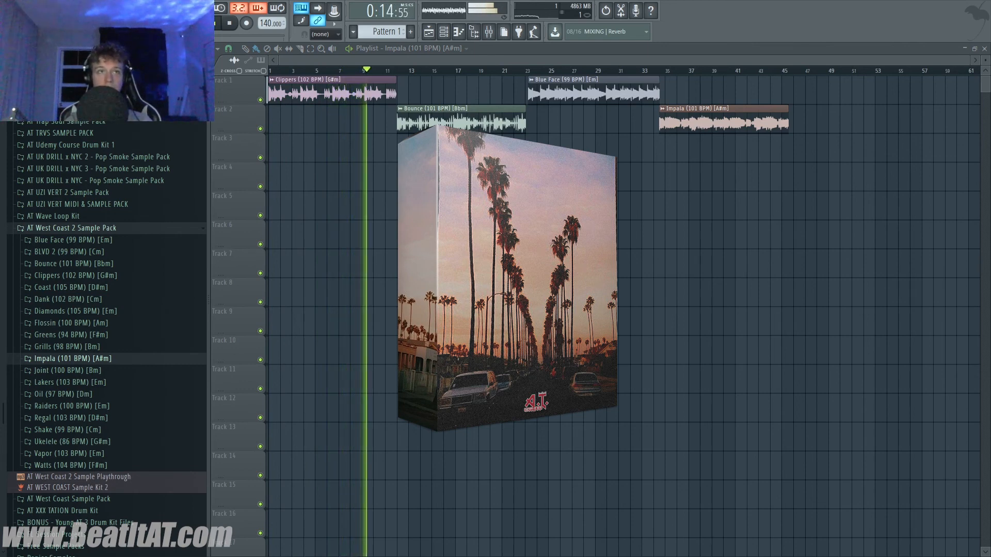
# Listen on through the Bounce loop and enlarge the playlist tracks to examine the waveforms
pyautogui.scroll(2, 396, 228)
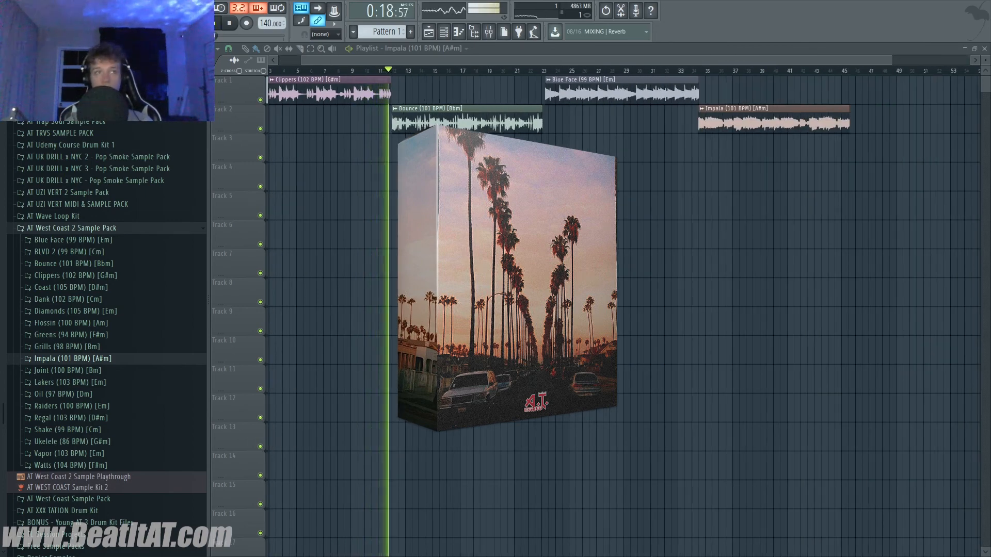
pyautogui.scroll(1, 408, 228)
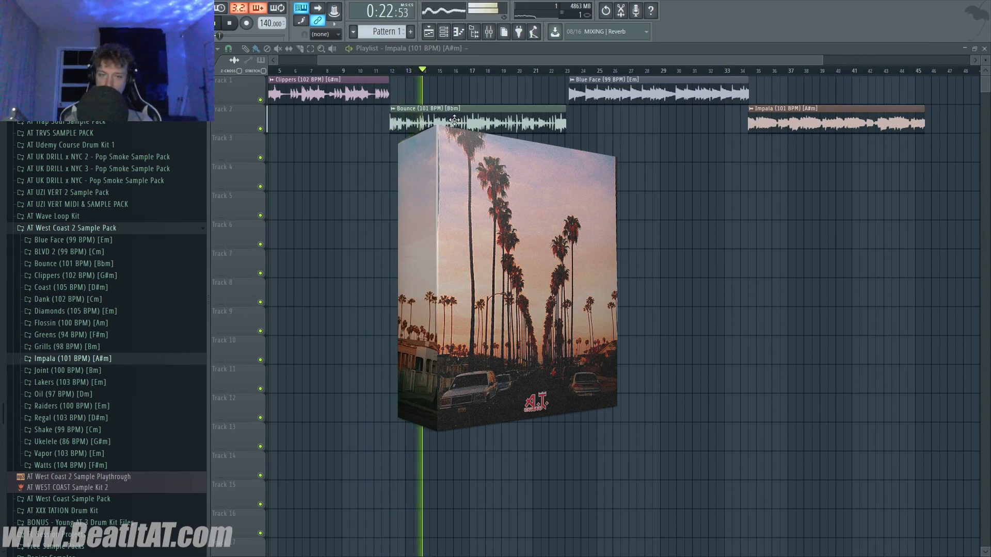
pyautogui.scroll(2, 451, 116)
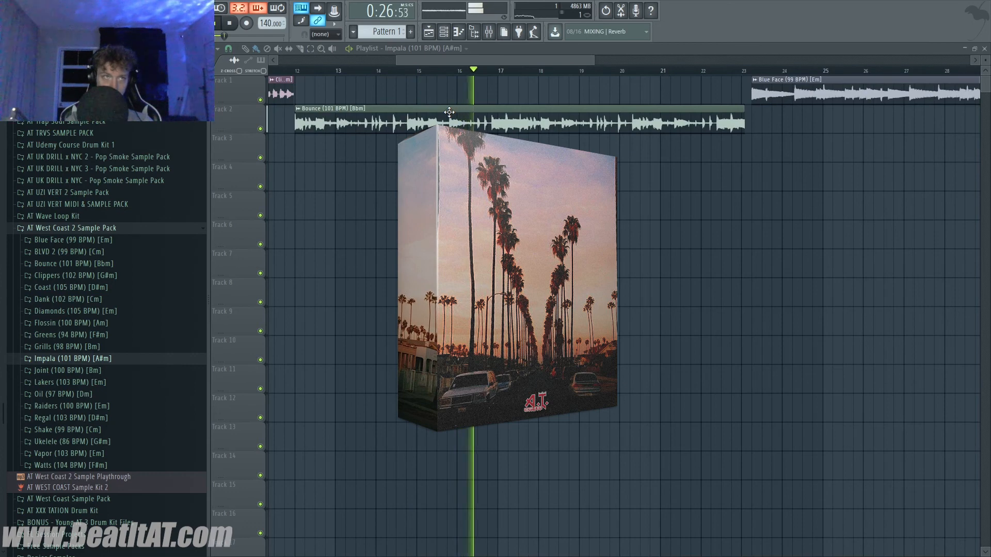
pyautogui.scroll(-4, 448, 112)
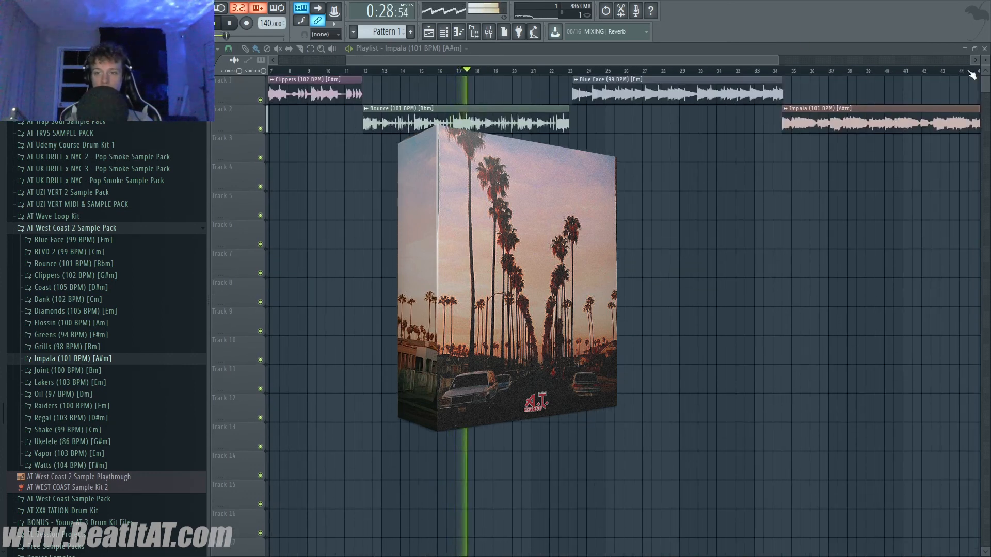
pyautogui.moveTo(984, 61); pyautogui.dragTo(985, 92)
pyautogui.scroll(1, 323, 297)
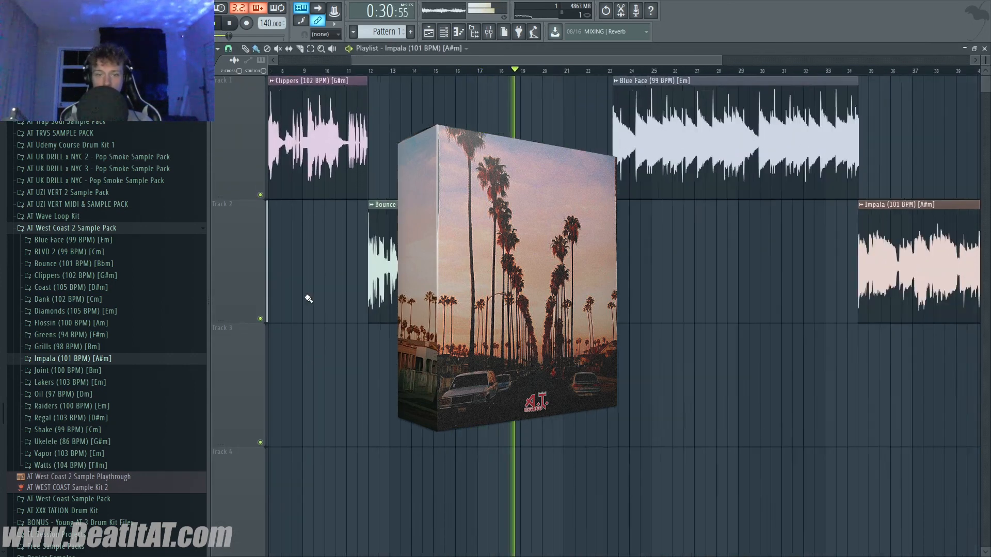
pyautogui.scroll(1, 309, 298)
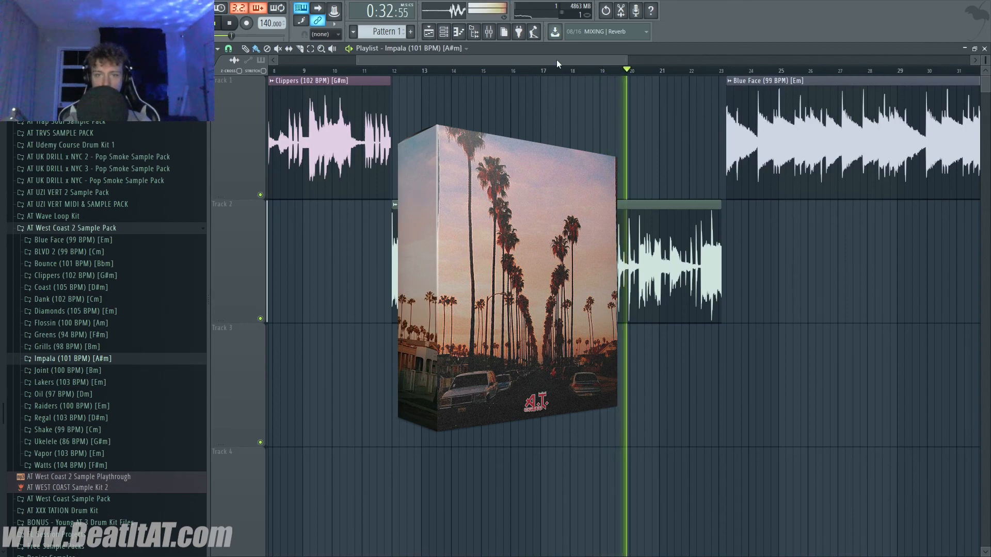
pyautogui.moveTo(556, 60); pyautogui.dragTo(626, 60)
pyautogui.scroll(-2, 568, 247)
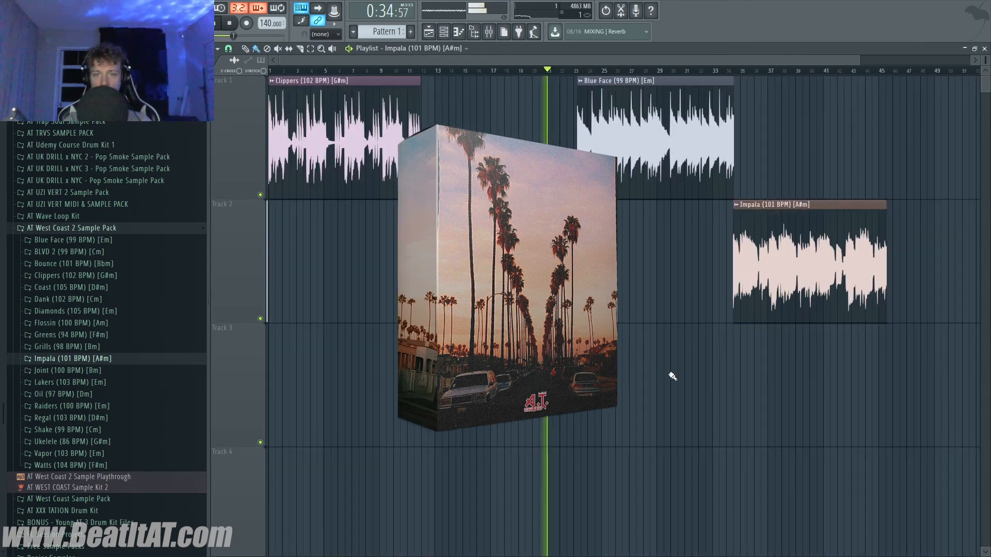
# Listen to the Blue Face loop and examine its waveform on Track 1
pyautogui.scroll(2, 845, 310)
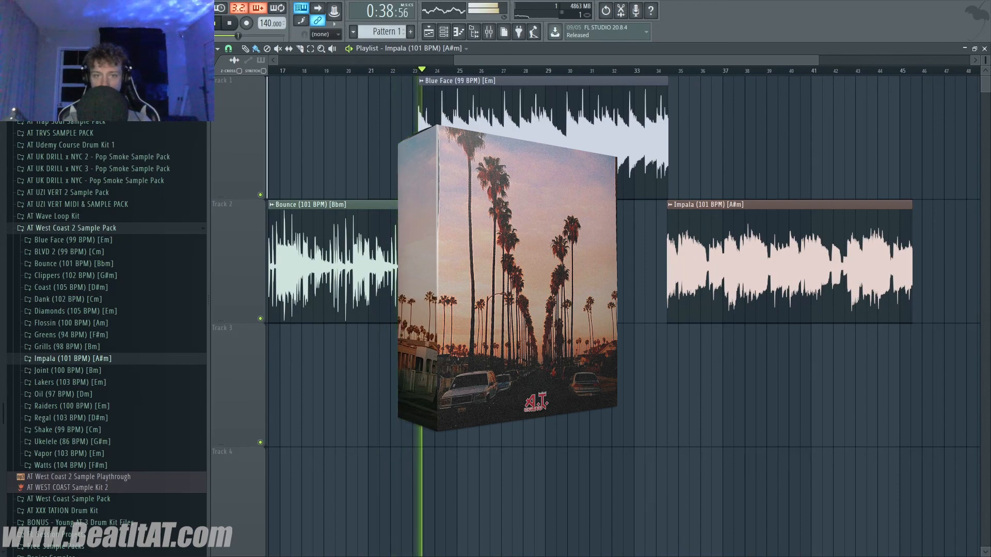
pyautogui.scroll(1, 423, 103)
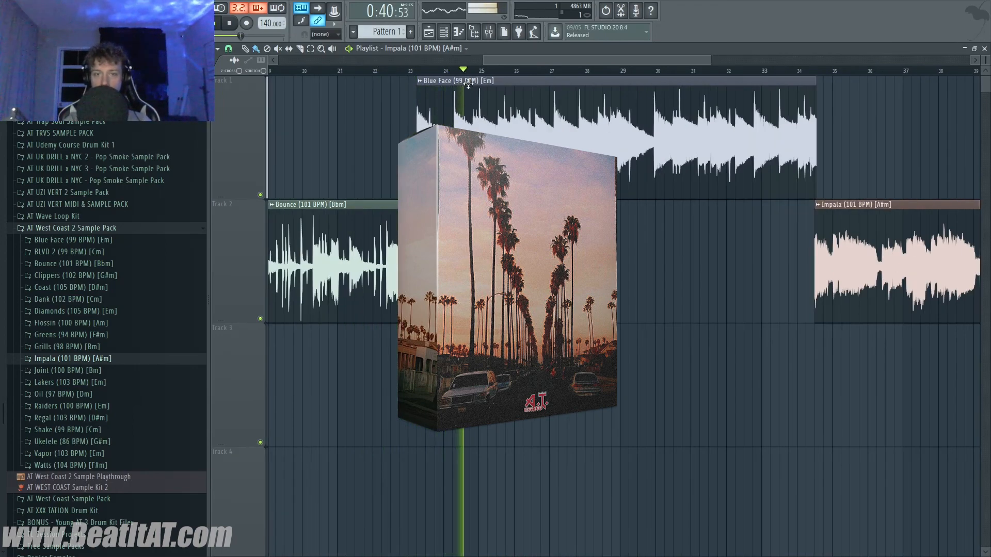
pyautogui.scroll(-1, 510, 87)
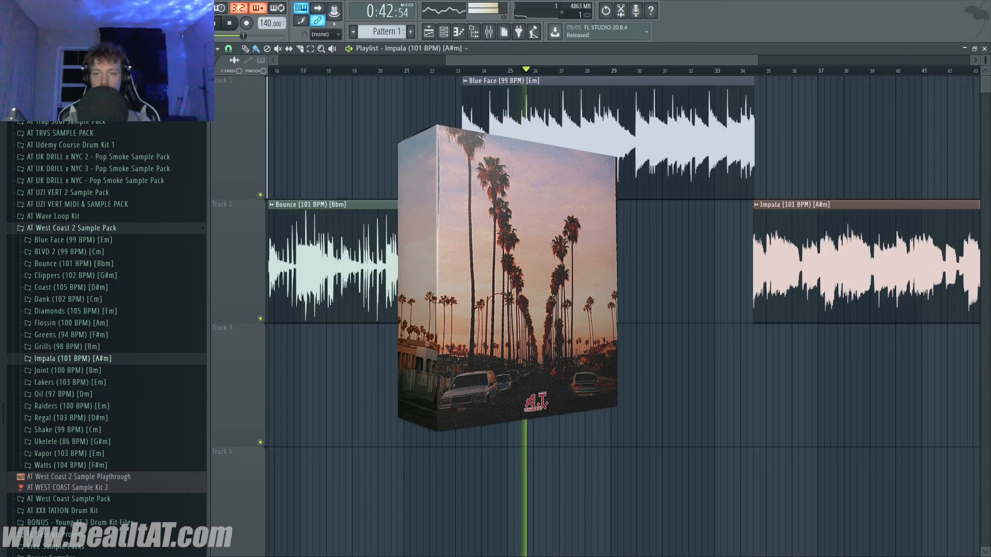
pyautogui.scroll(-1, 645, 195)
pyautogui.scroll(-1, 645, 195)
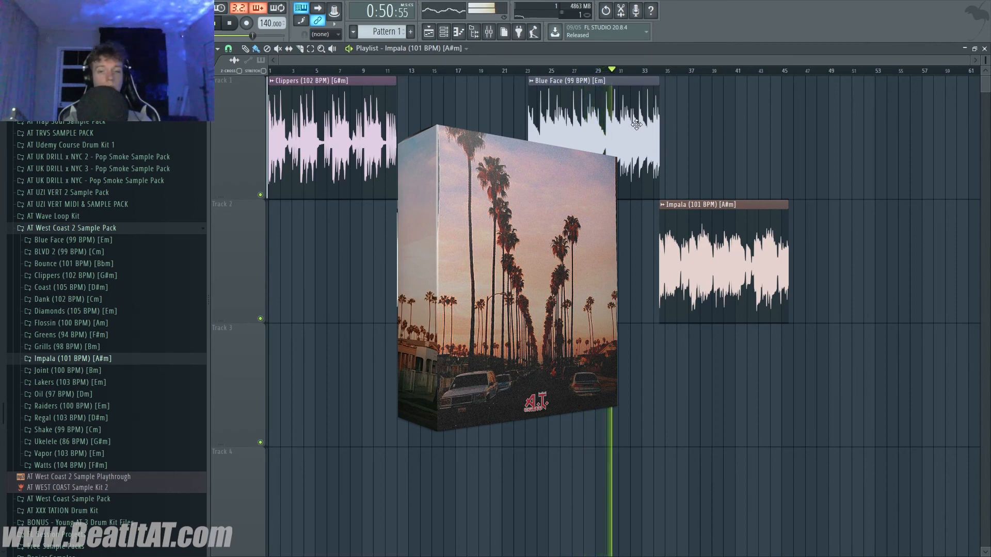
pyautogui.scroll(3, 561, 171)
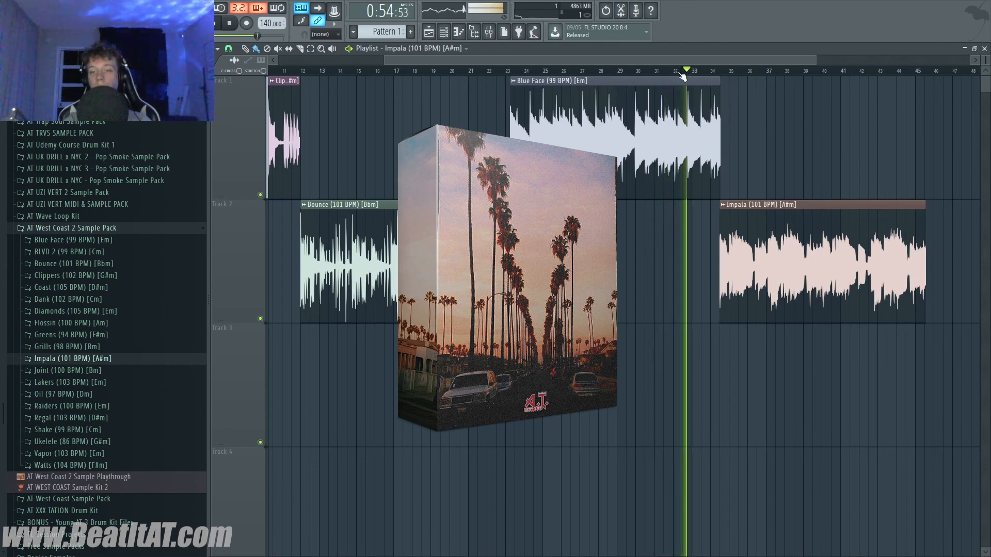
pyautogui.scroll(2, 768, 190)
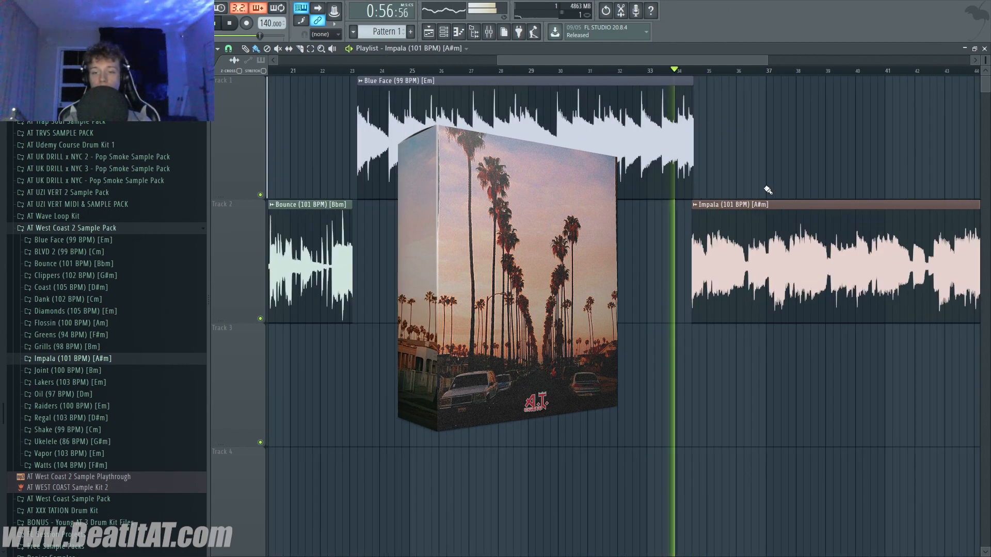
# Listen to the Impala loop while looking over the sample pack folders, and stop playback
pyautogui.scroll(-1, 775, 173)
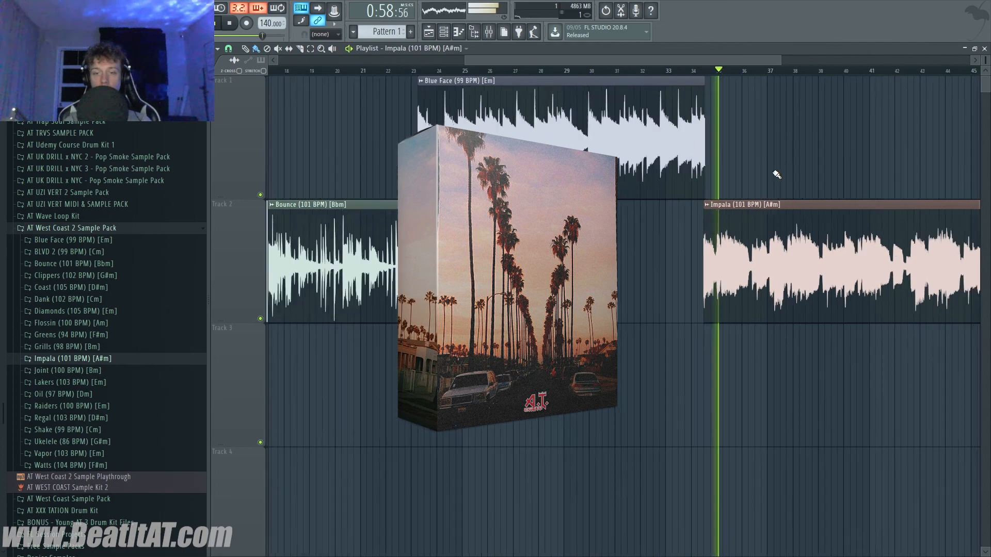
pyautogui.scroll(-2, 771, 173)
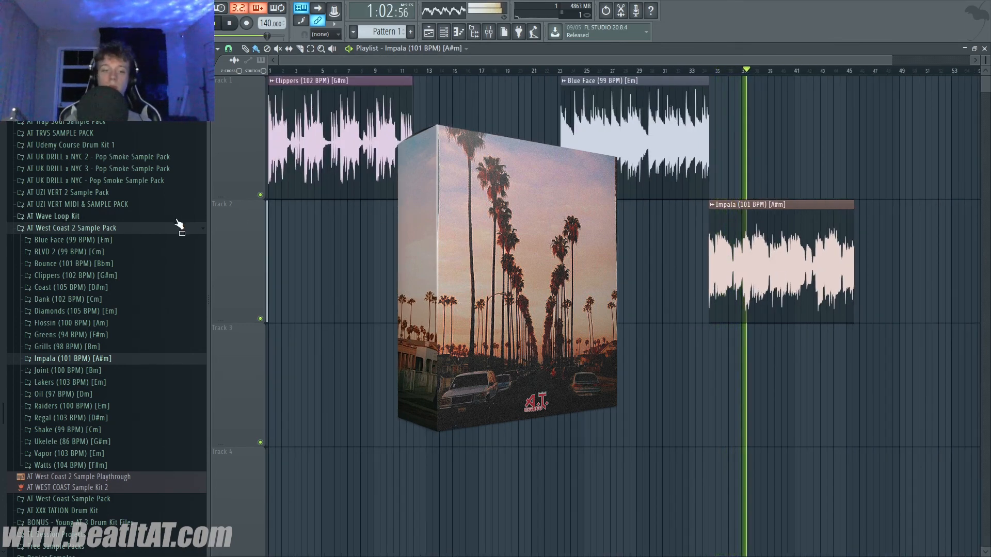
pyautogui.scroll(-5, 181, 227)
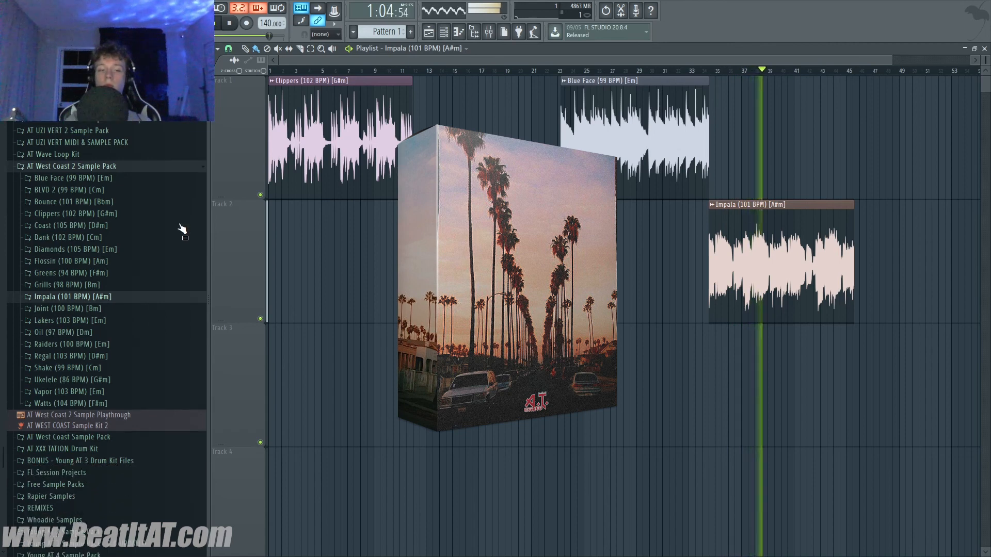
pyautogui.scroll(-6, 181, 227)
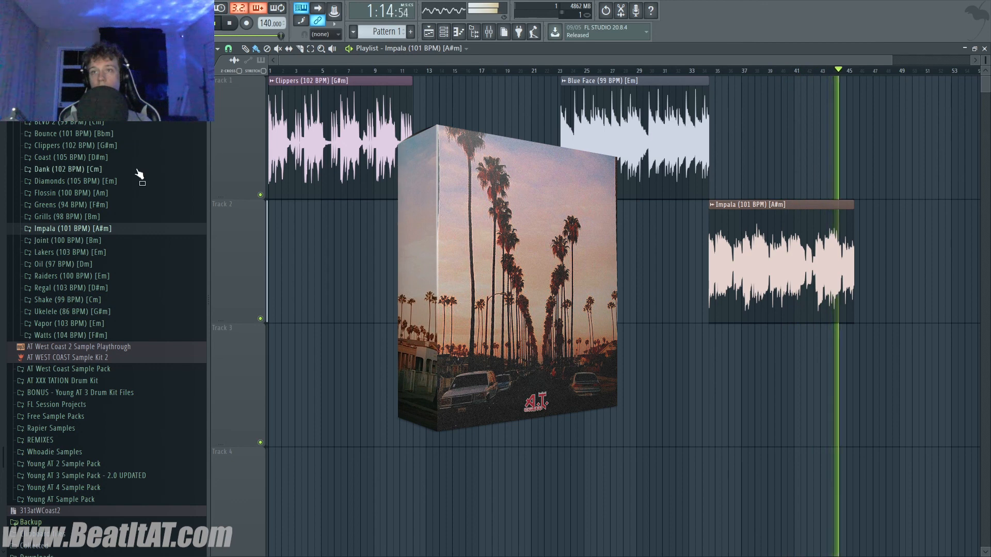
pyautogui.press('space')
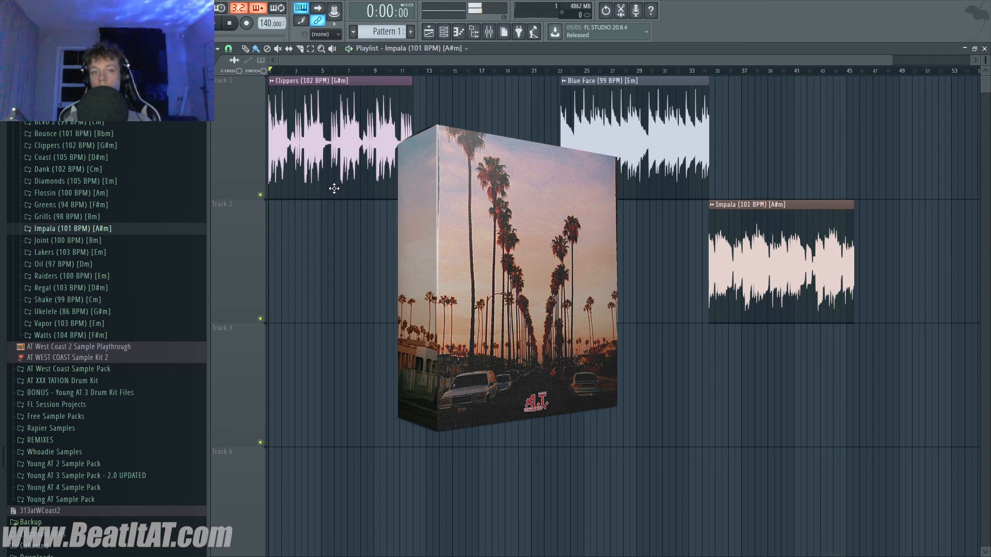